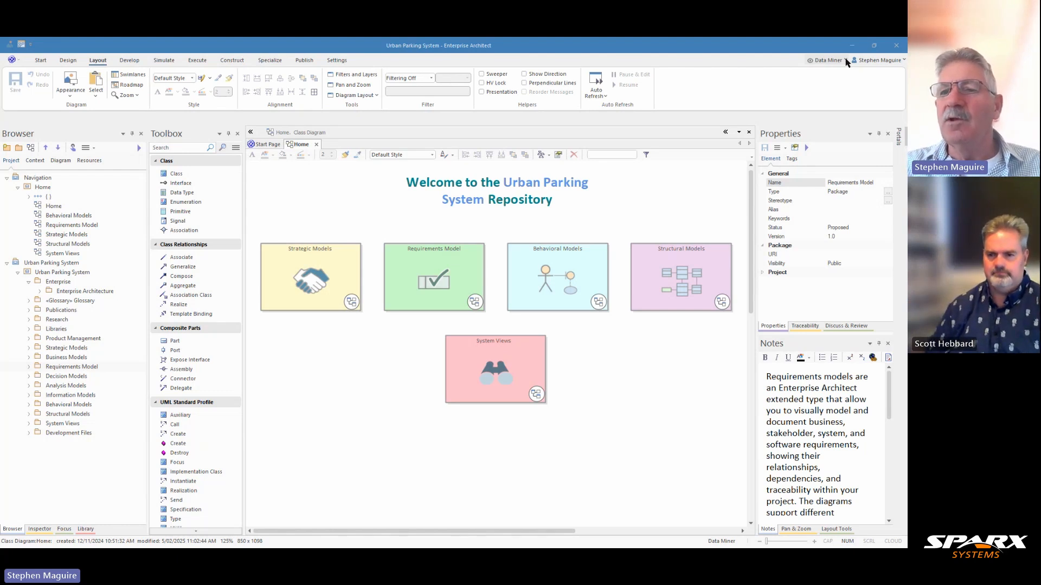
Step: Switch the modelling perspective to ArchiMate from the Enterprise Architecture set
left_click(846, 61)
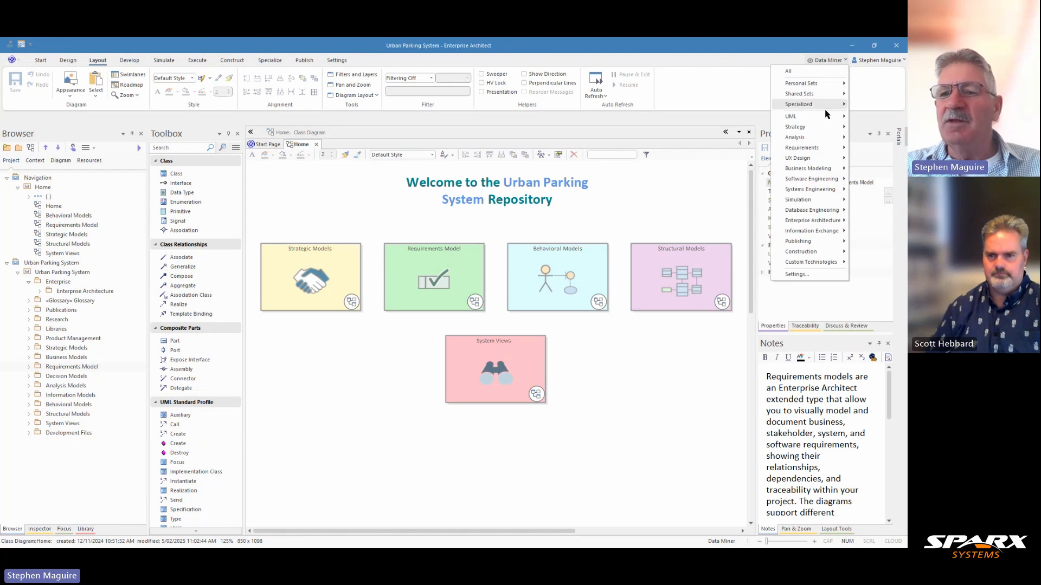
mouse_move(806, 222)
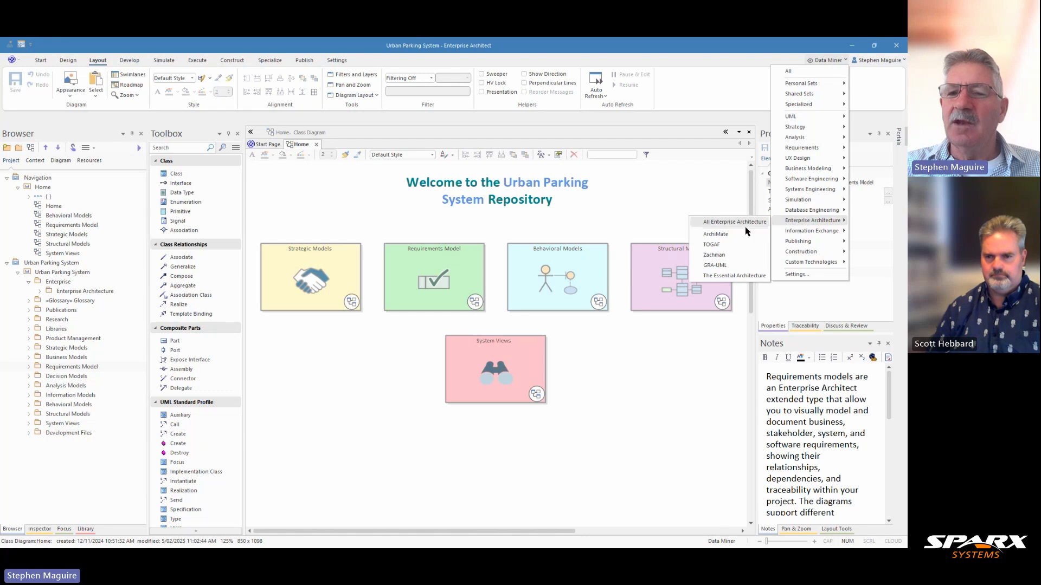
left_click(716, 234)
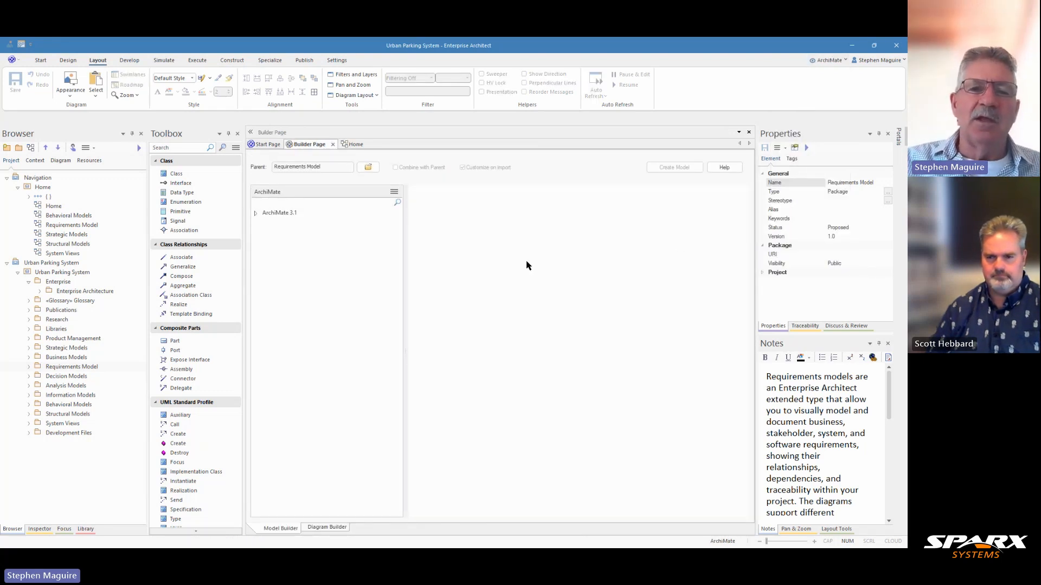
Step: Review the Resource Map Viewpoint pattern under the ArchiMate 3.1 Strategy Viewpoints, including its guidance and reference text, and close the builder page
left_click(256, 213)
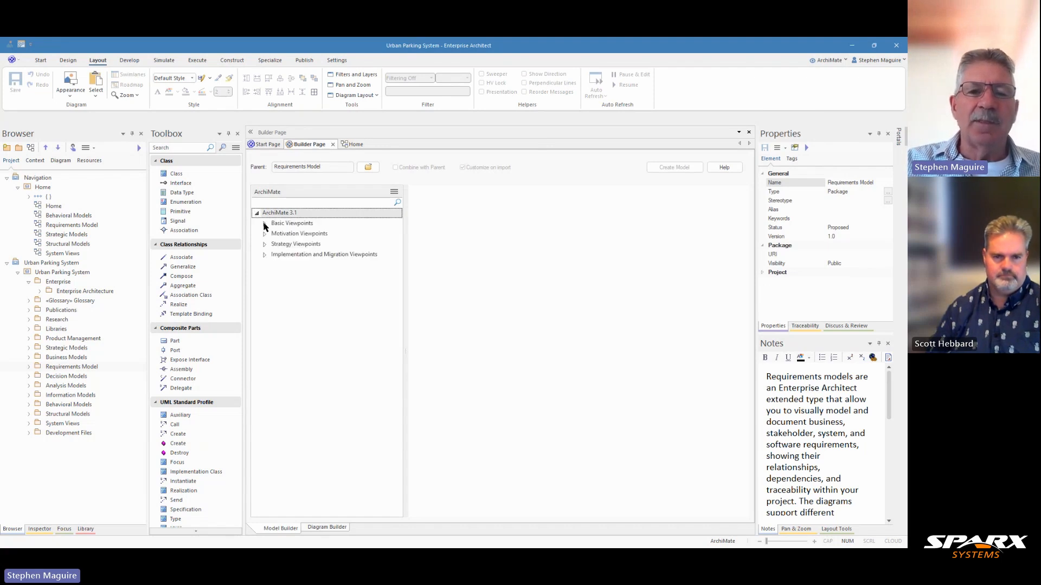
left_click(264, 223)
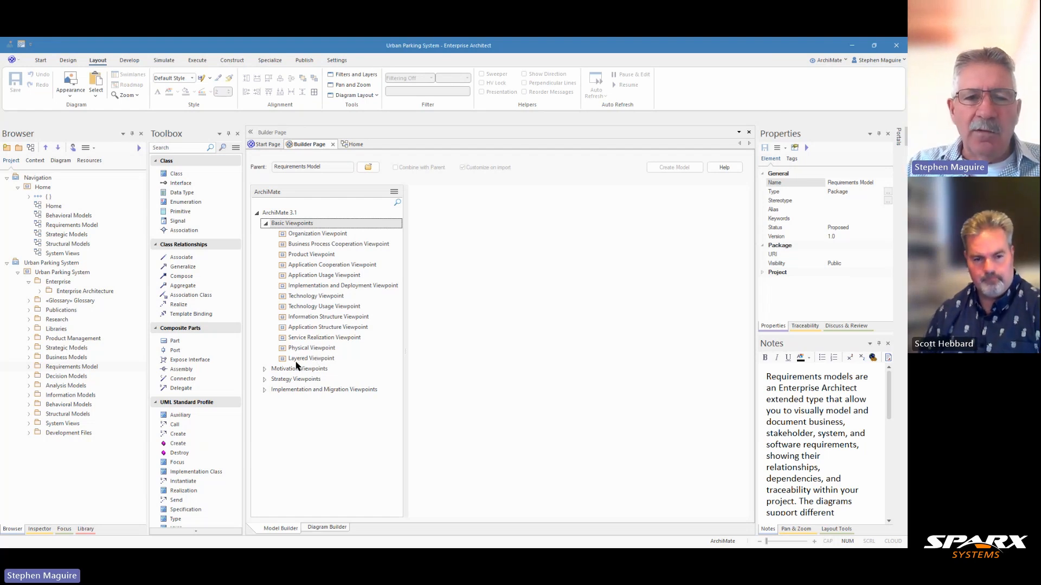
left_click(265, 381)
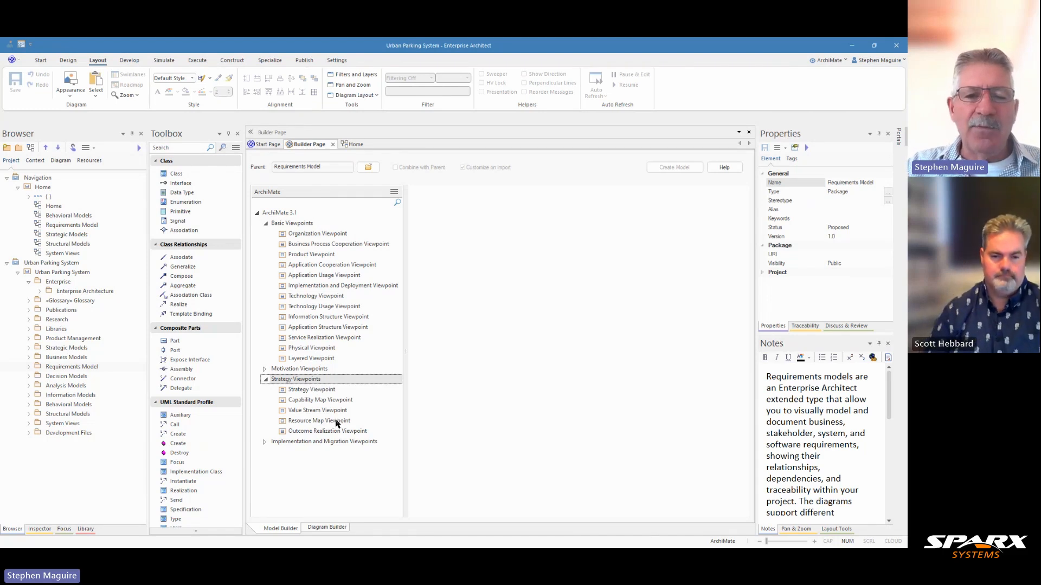
left_click(311, 423)
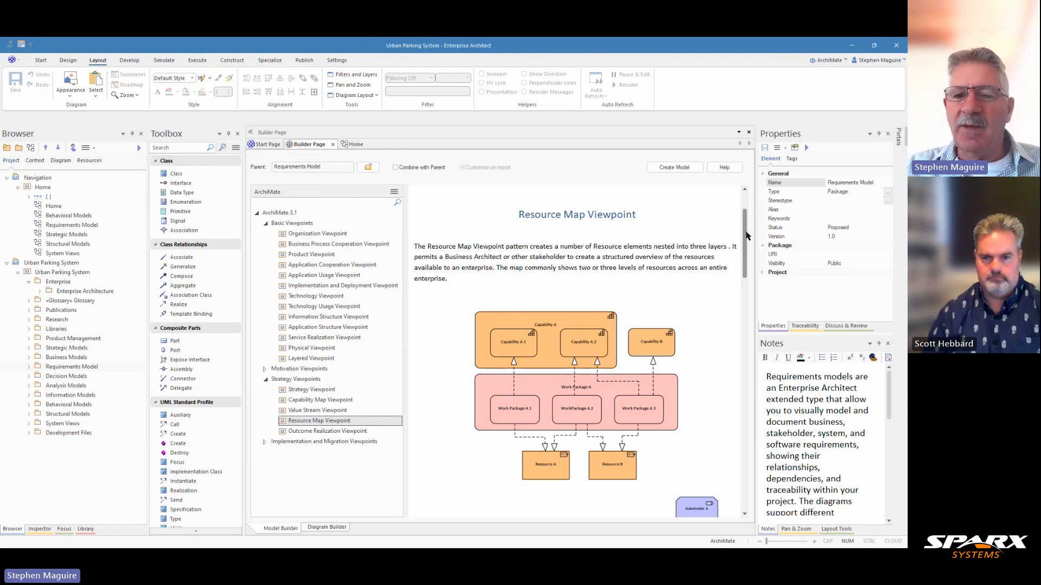
left_click_drag(746, 236, 747, 299)
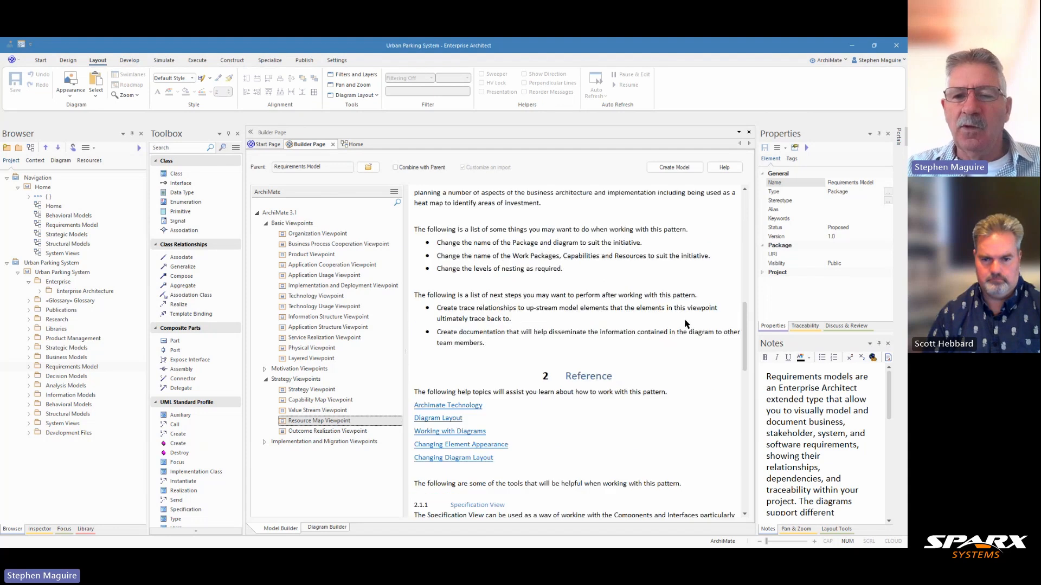
scroll(686, 324, "down", 5)
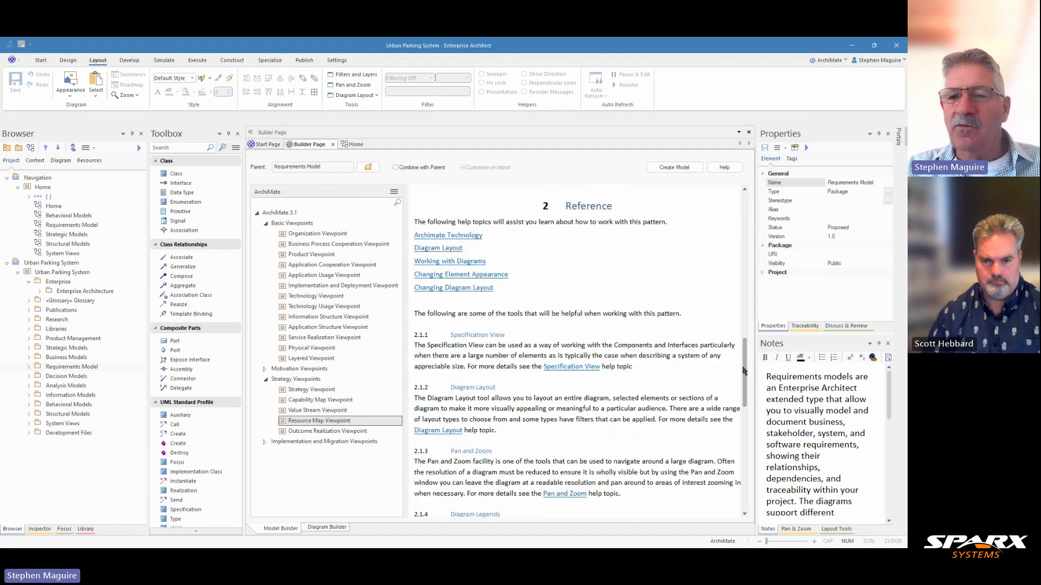
left_click_drag(744, 371, 745, 224)
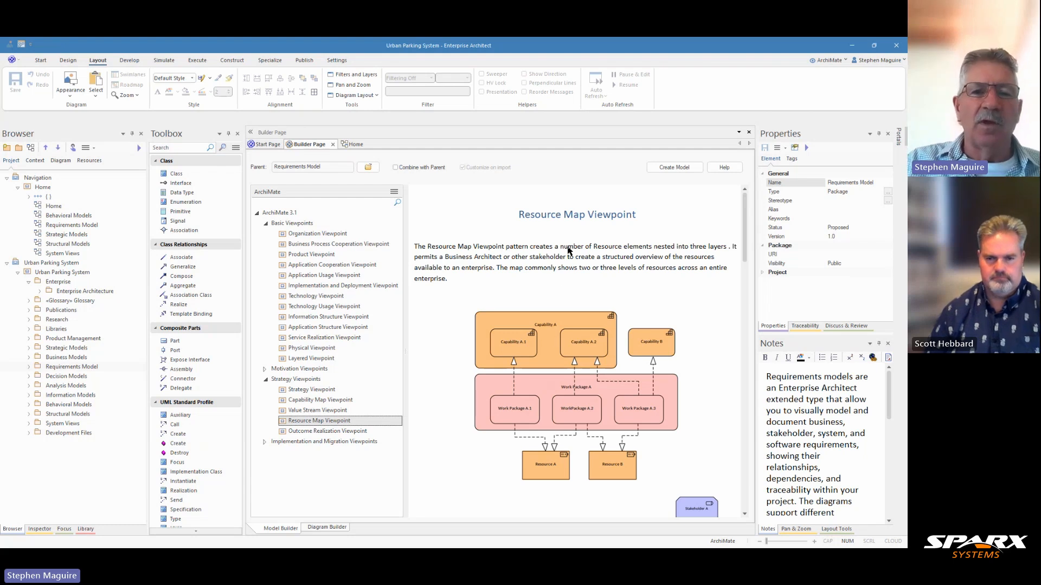
left_click(333, 145)
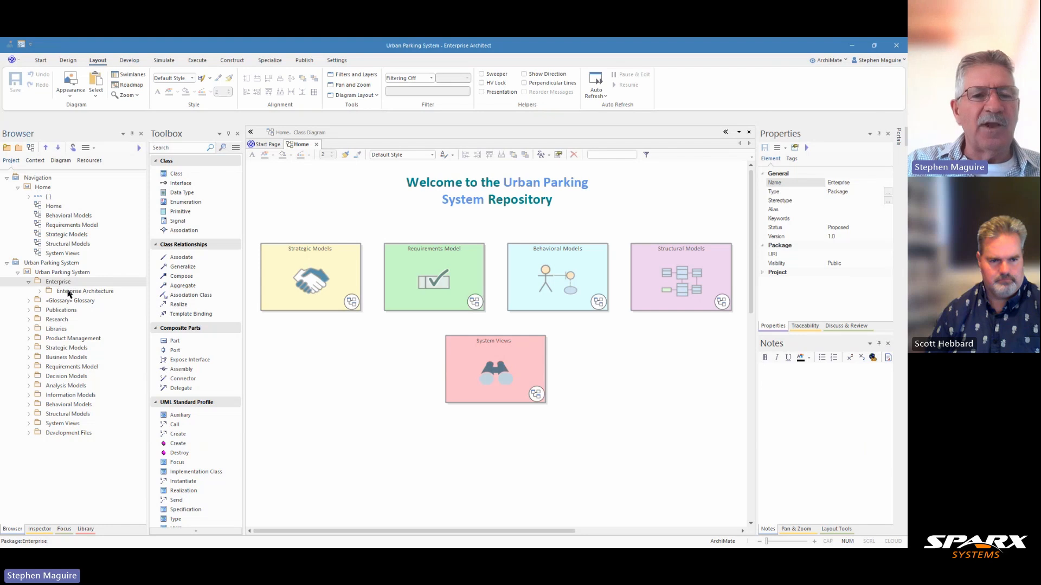
Step: Expand the Enterprise Architecture and Business Architecture packages in the project tree and widen the Browser so the viewpoint names are readable
left_click(69, 293)
left_click(40, 292)
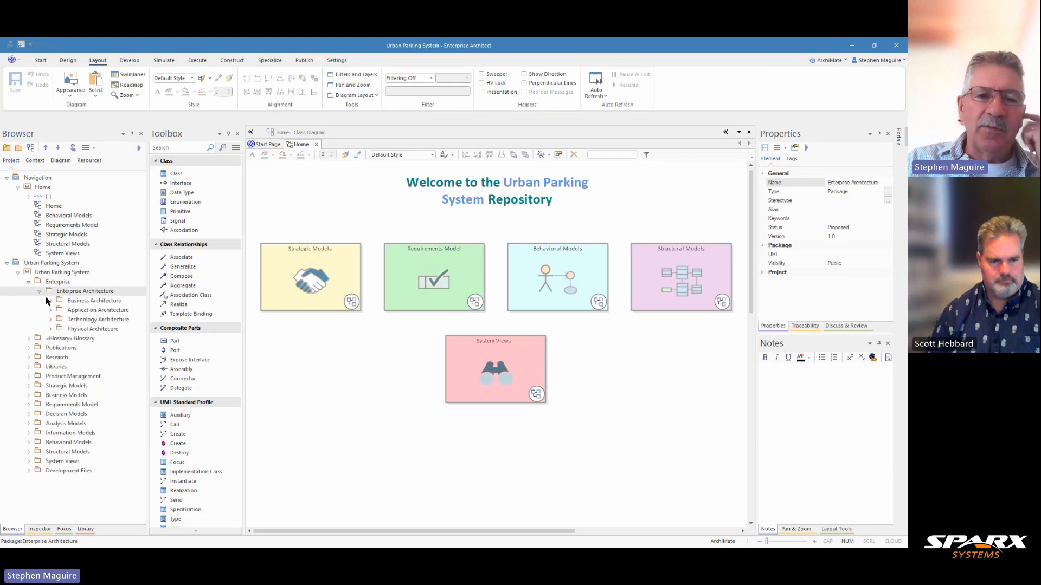
left_click(75, 302)
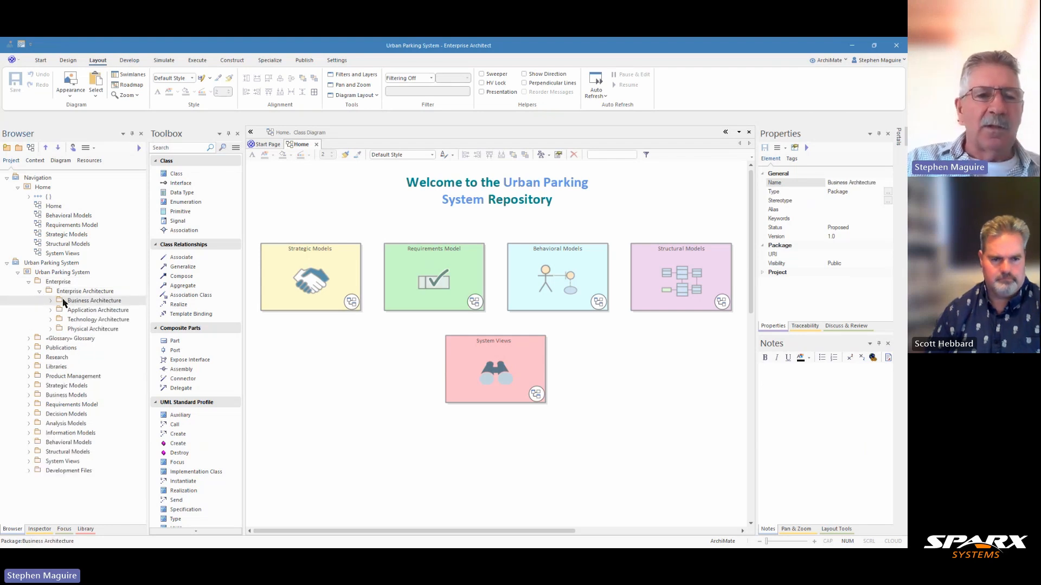
left_click(50, 301)
left_click(62, 357)
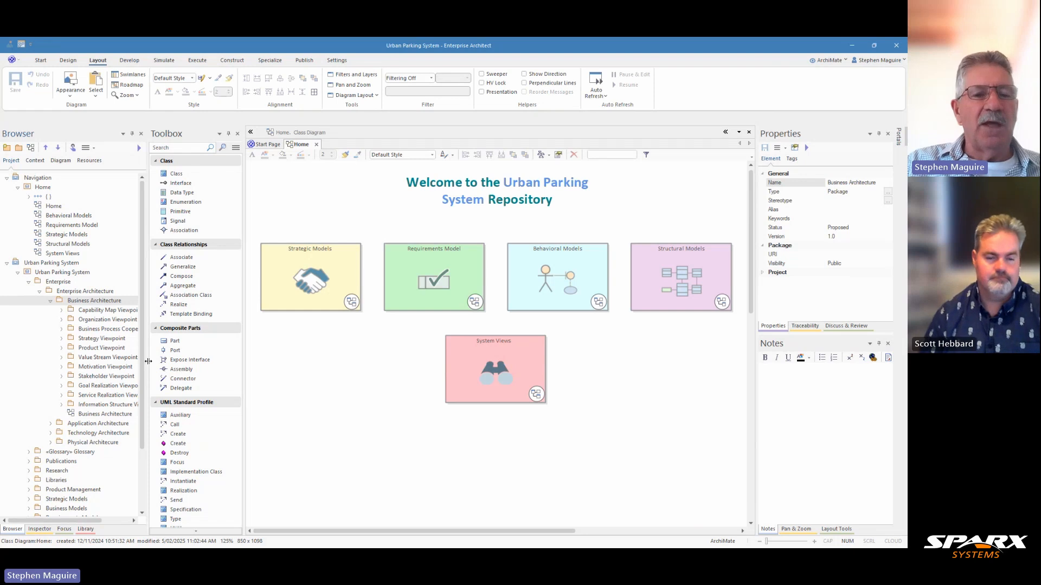
left_click_drag(148, 361, 184, 361)
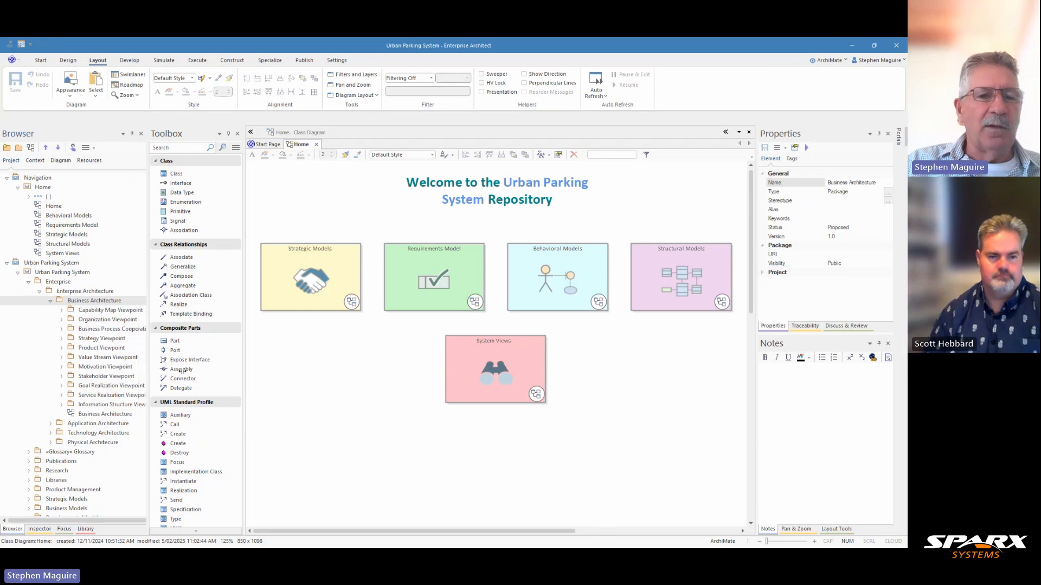
Step: Create a package named Resource Map Viewpoint inside the Business Architecture package, with Package Only as the initial content
left_click(101, 303)
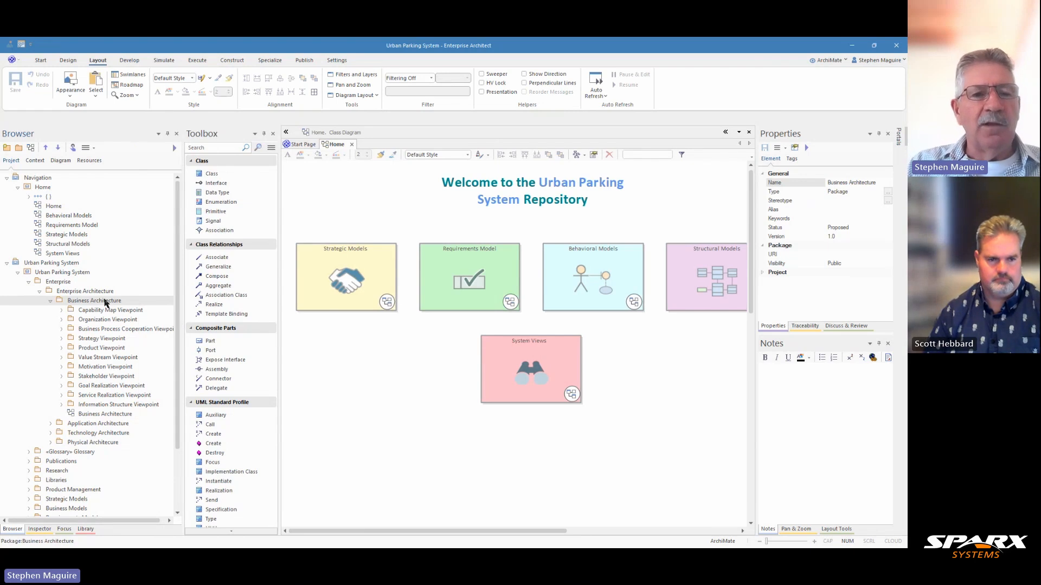
left_click(36, 164)
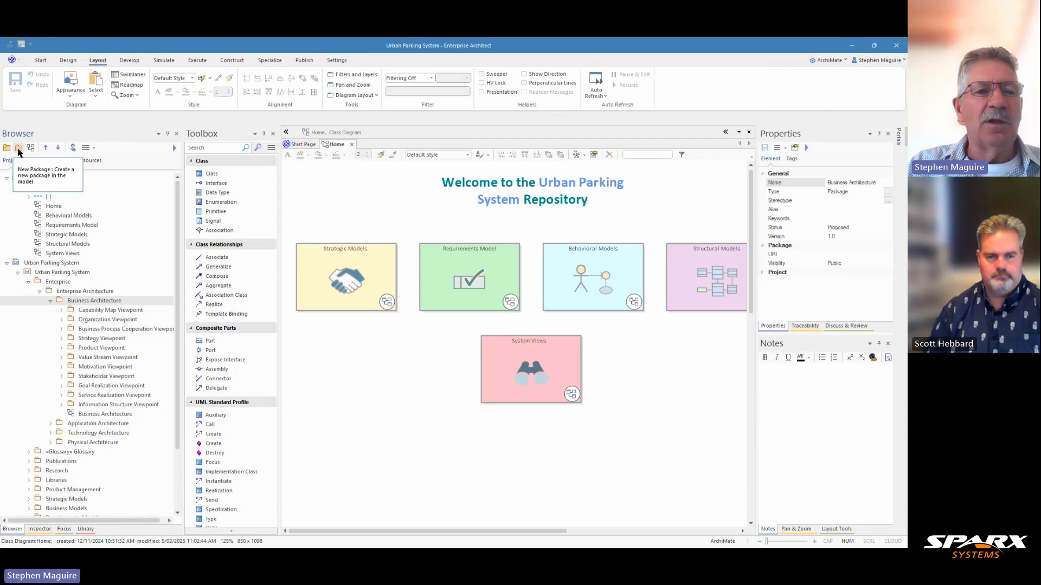
left_click(20, 148)
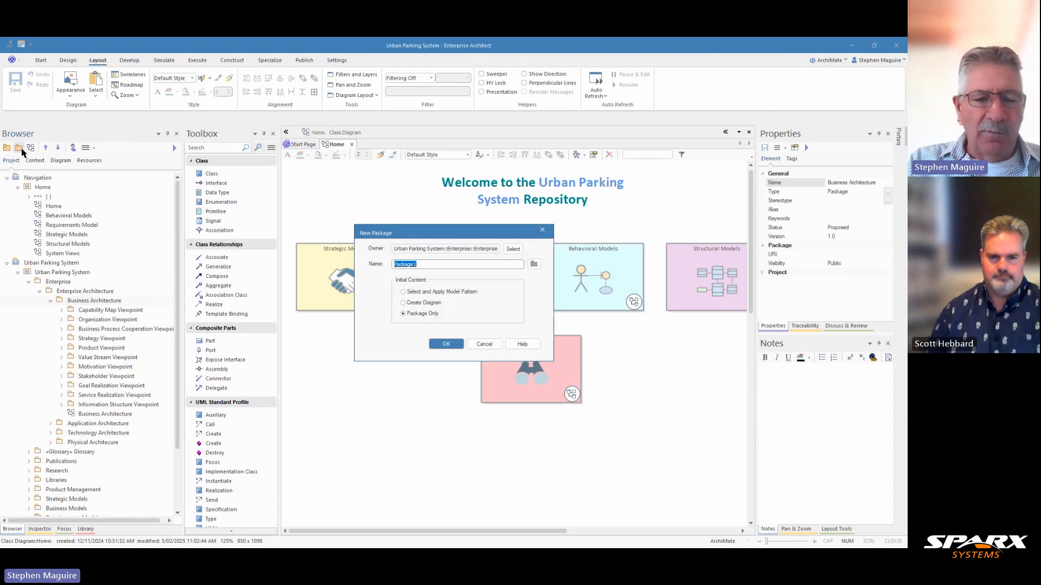
type("Resou")
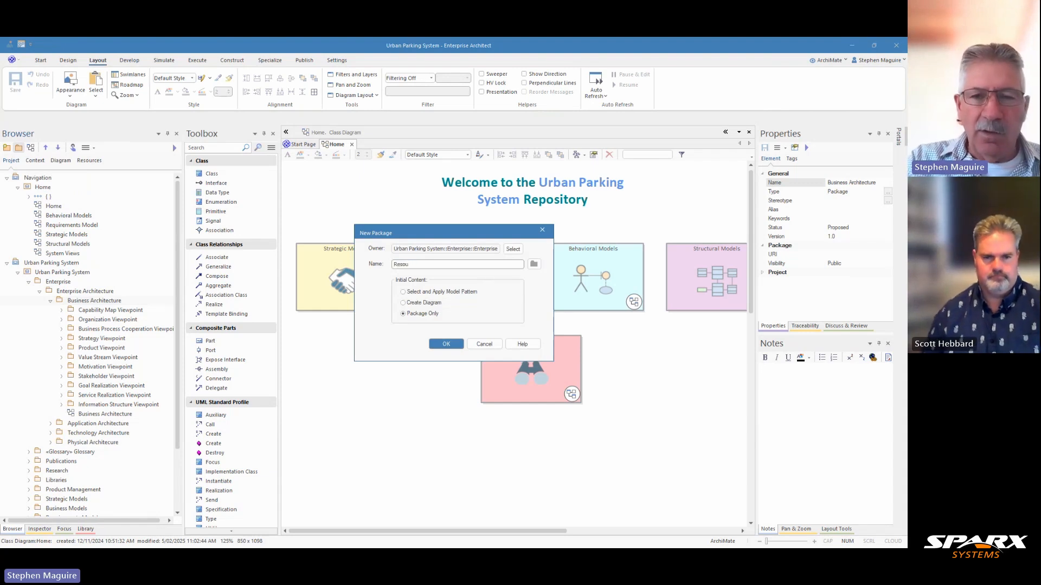
type("rce")
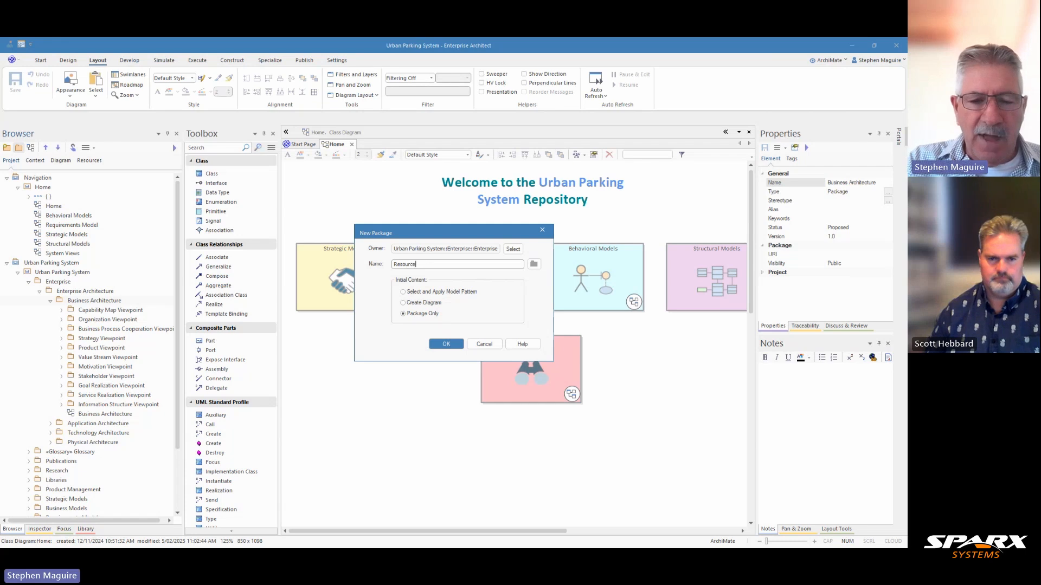
type(" Map V")
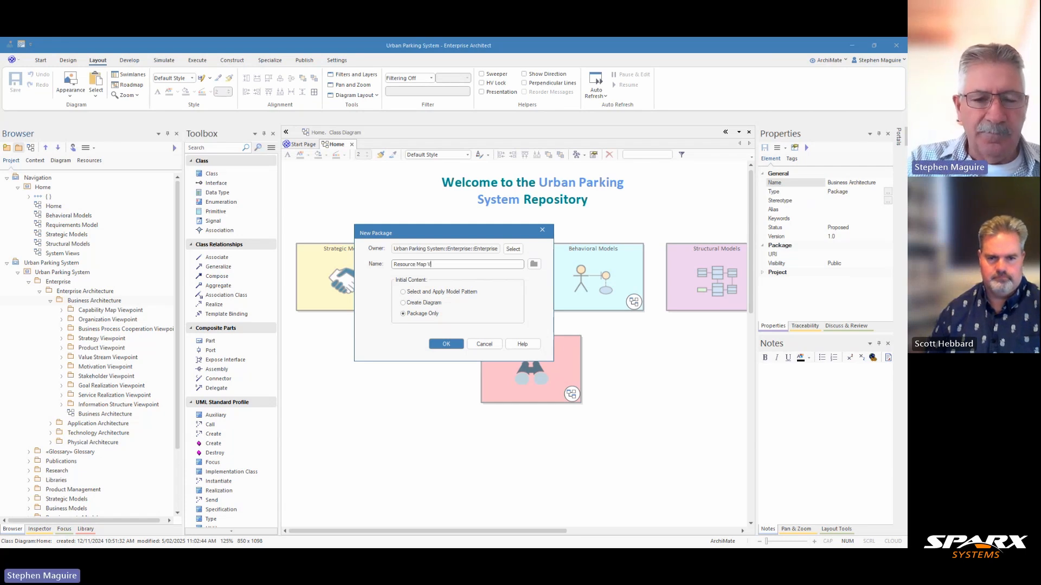
type("iewpoint")
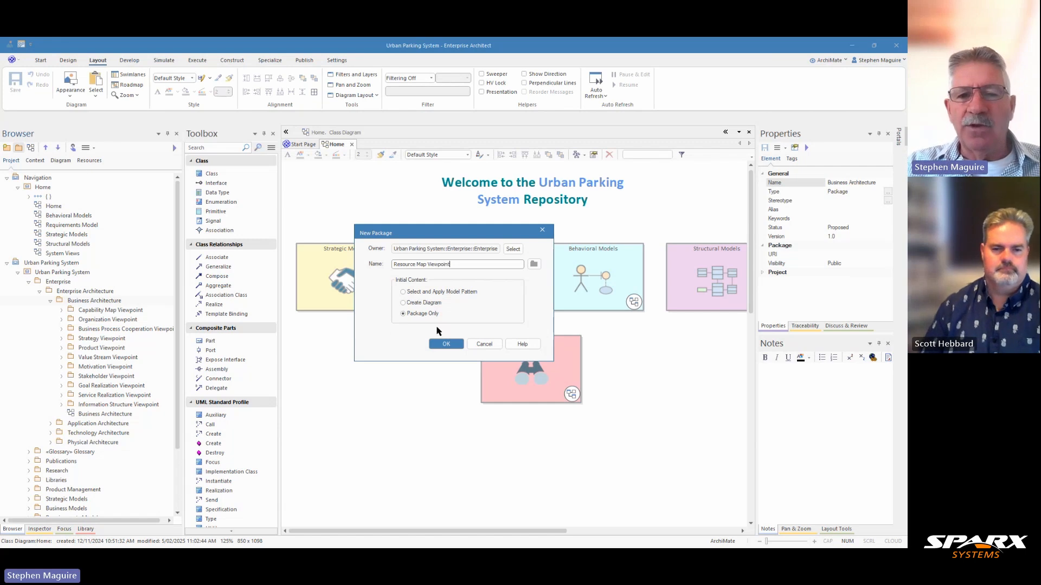
left_click(446, 344)
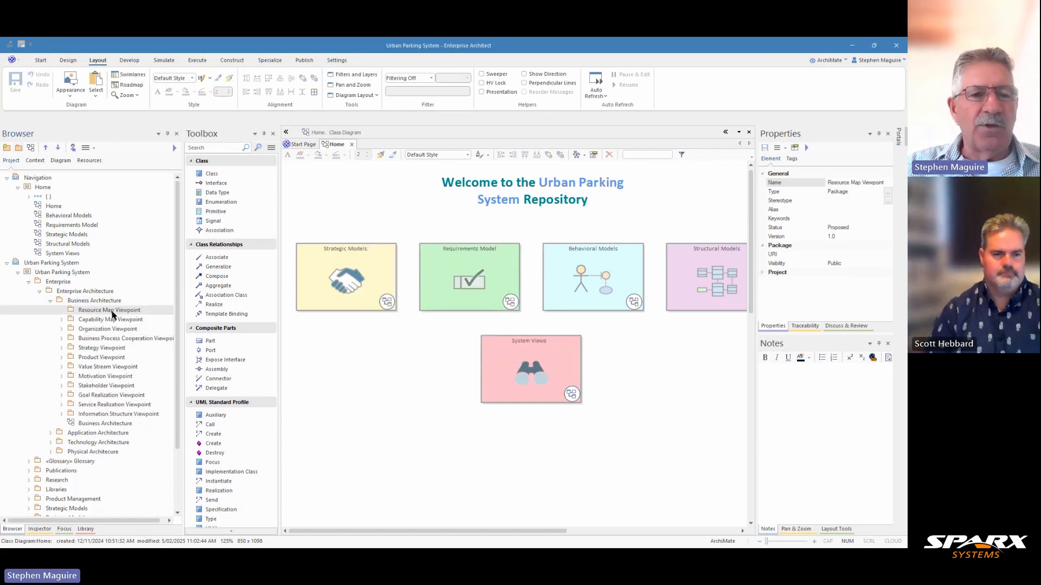
Step: Create a Resource Map Viewpoint diagram in the new package, using the ArchiMate 3 Strategic::Resource Map type from the Business group
left_click(31, 148)
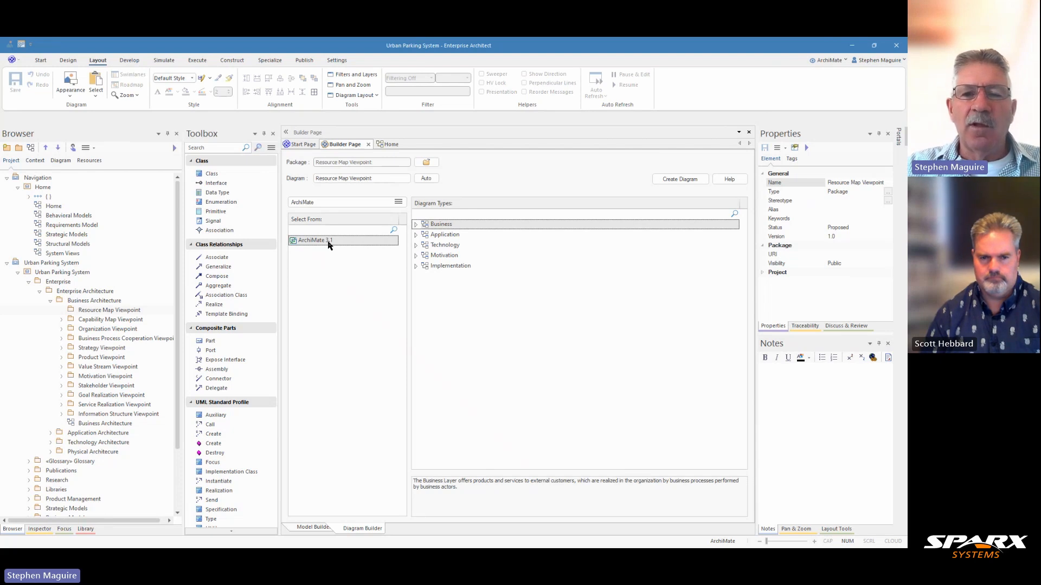
left_click(416, 224)
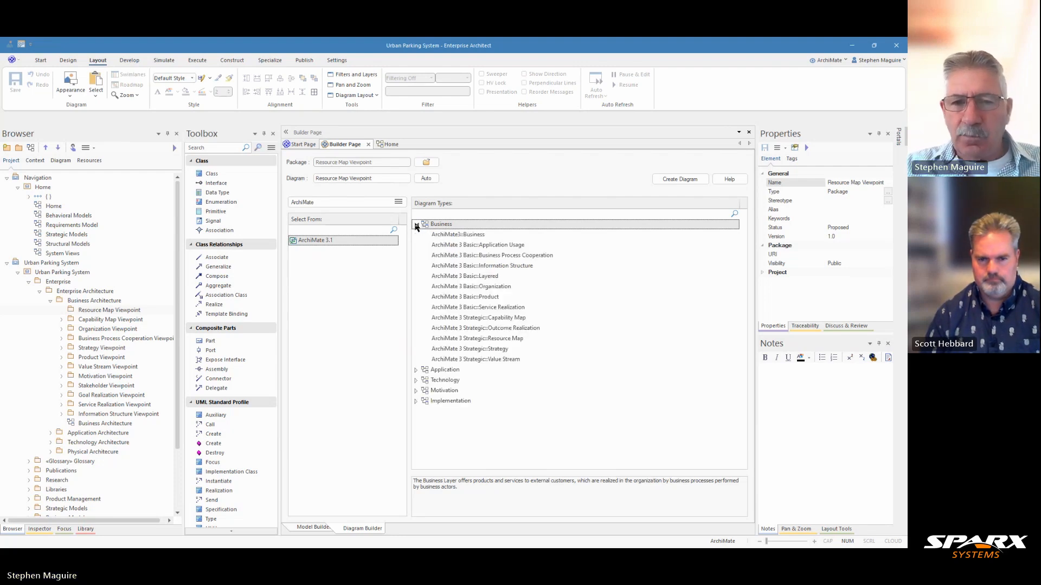
left_click(499, 339)
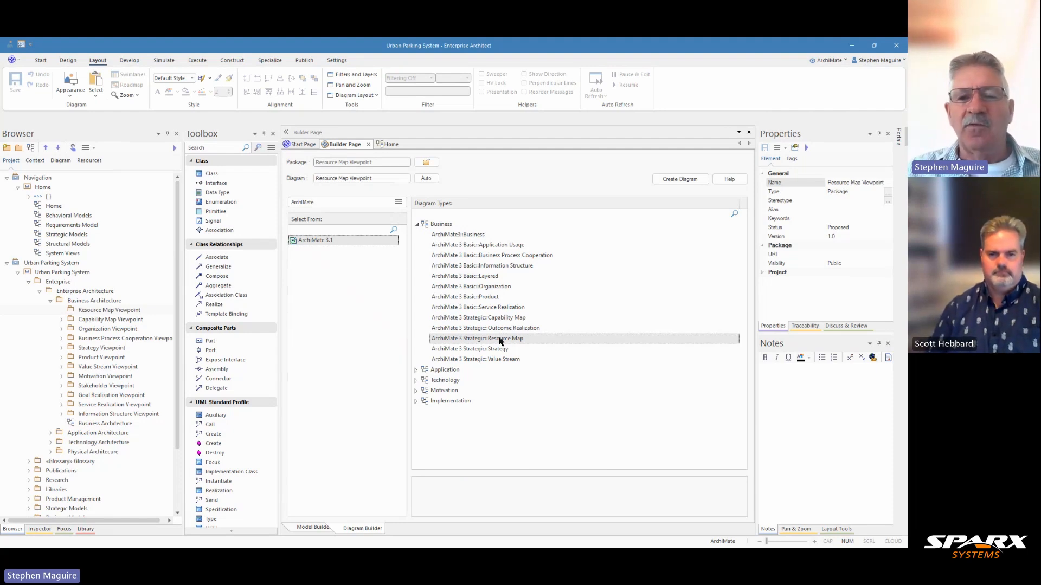
left_click(673, 181)
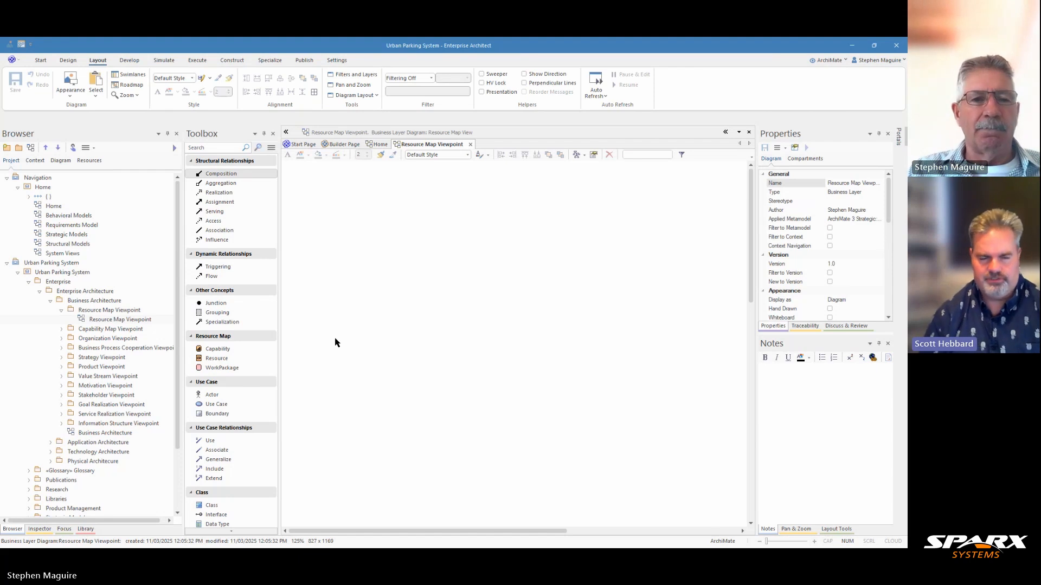
Step: Paste the copied ArchiMate 3.2 Specification description into the Resource Map Viewpoint package's notes and widen the Notes area
left_click(118, 311)
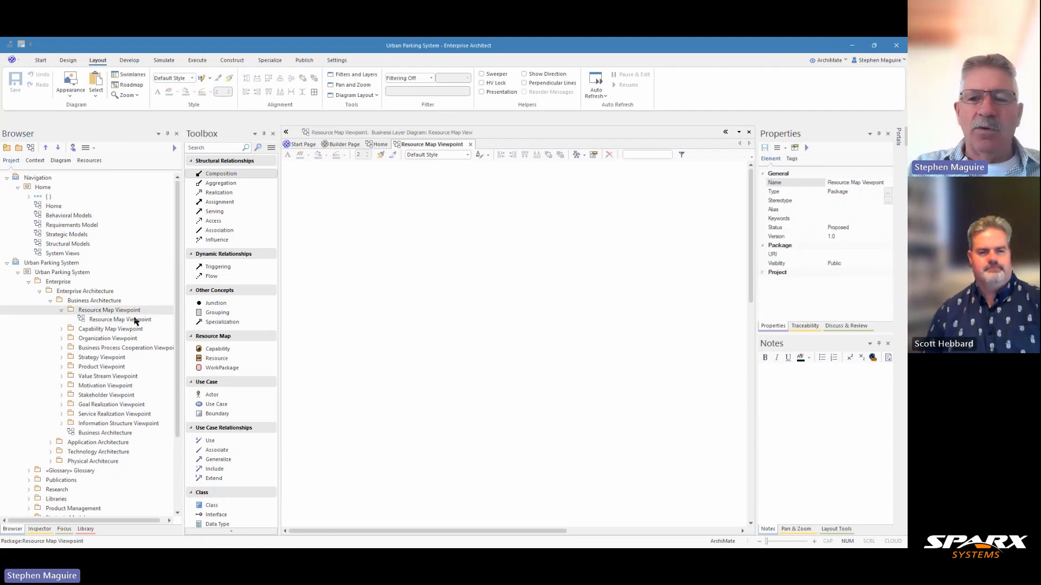
left_click(776, 373)
key("ctrl+v")
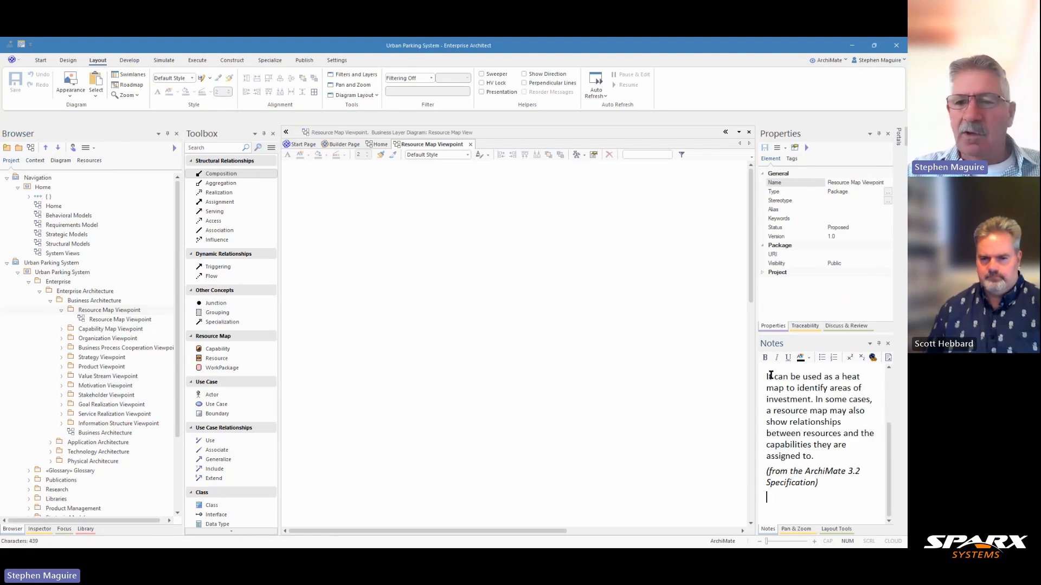
left_click_drag(755, 358, 720, 358)
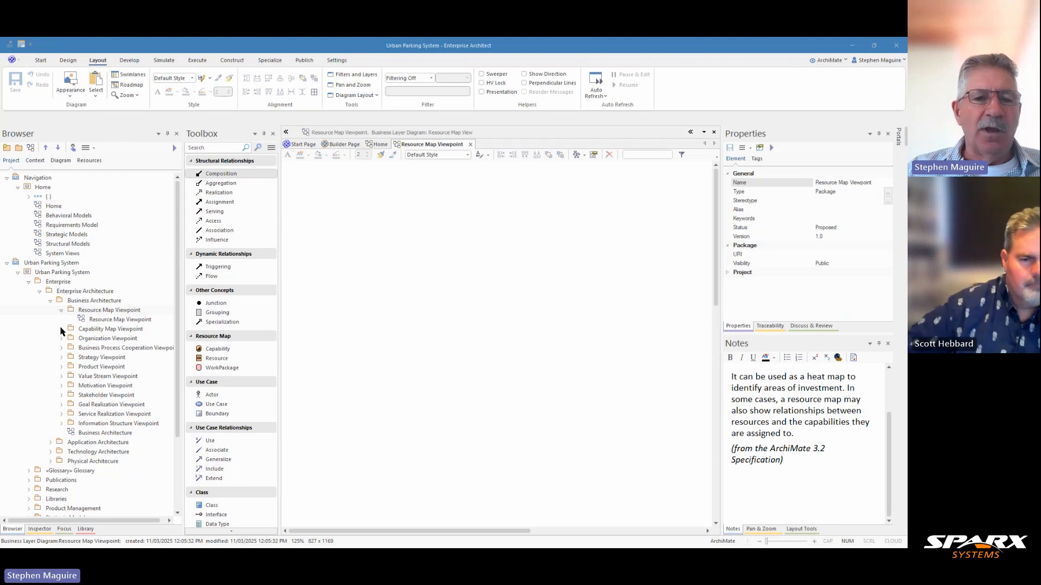
Step: Expand the Capability Map Viewpoint package, widen the Browser, and open its Capability Map Viewpoint diagram to examine the nested capabilities
left_click(105, 331)
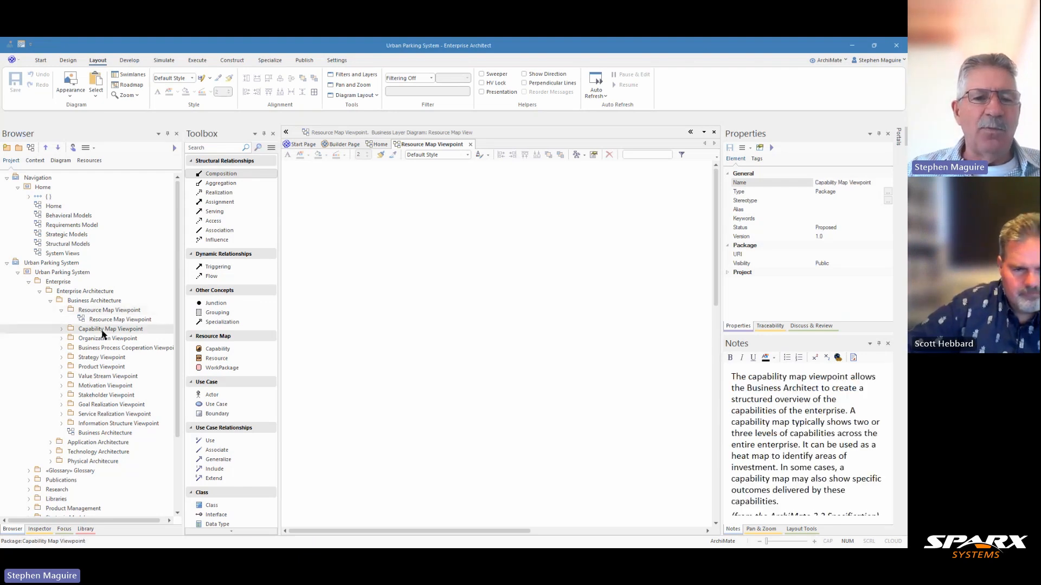
left_click(61, 329)
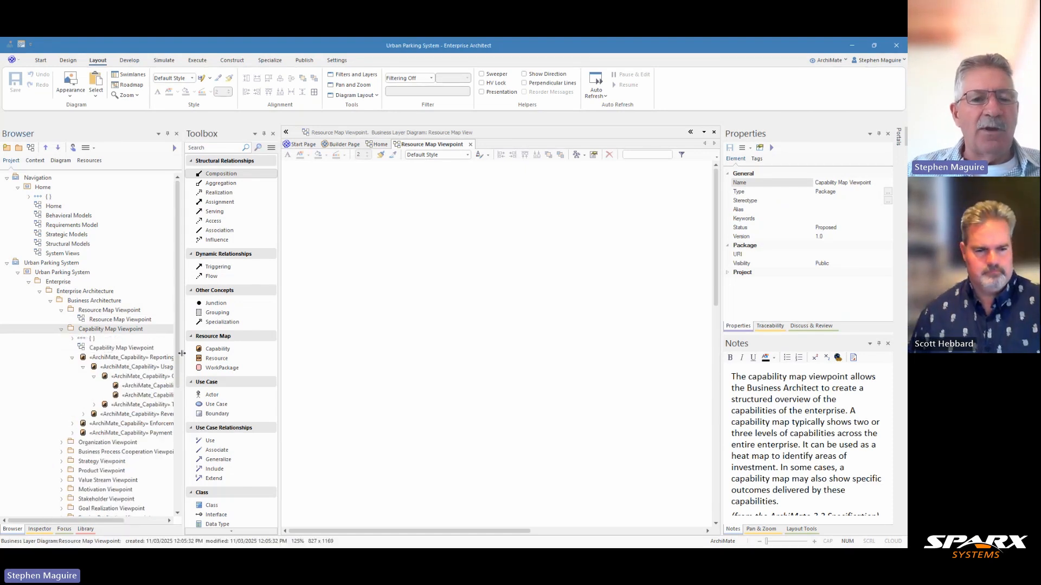
left_click_drag(182, 354, 249, 354)
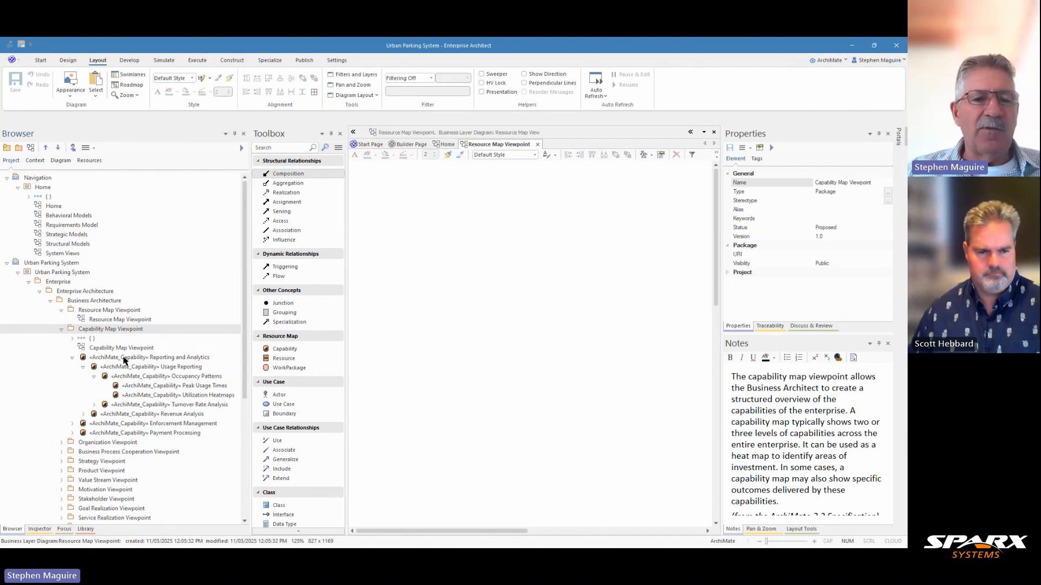
double_click(106, 351)
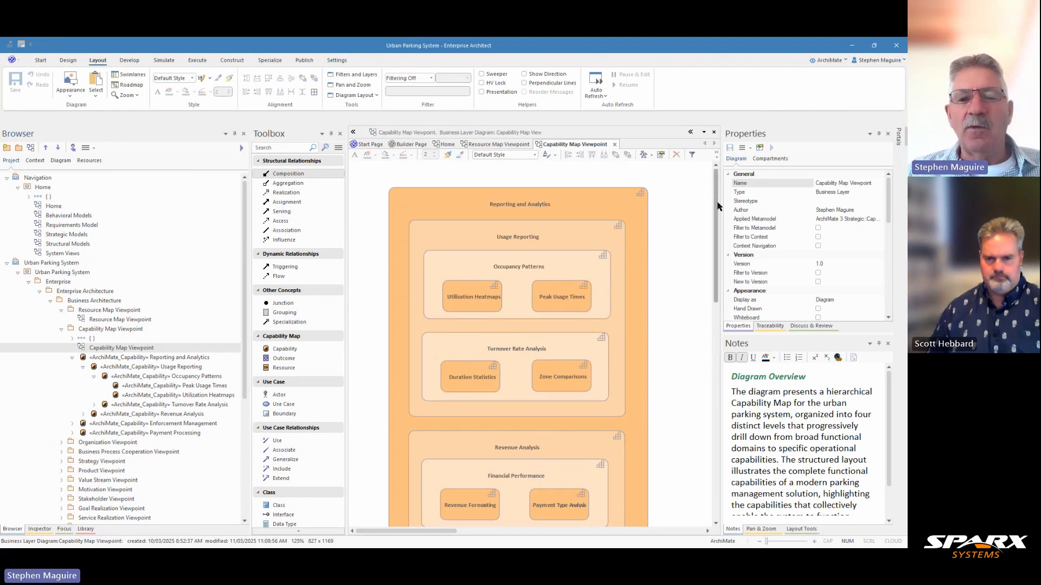
scroll(717, 206, "down", 5)
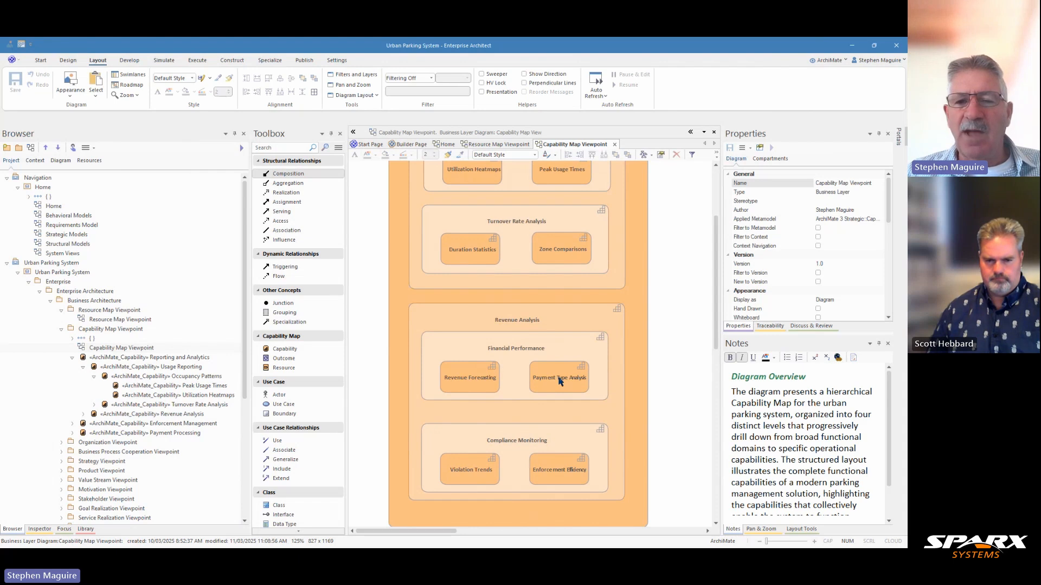
Step: Copy the Financial Performance capability with its nested Revenue Forecasting and Payment Type Analysis capabilities into the Resource Map Viewpoint diagram
left_click(564, 347)
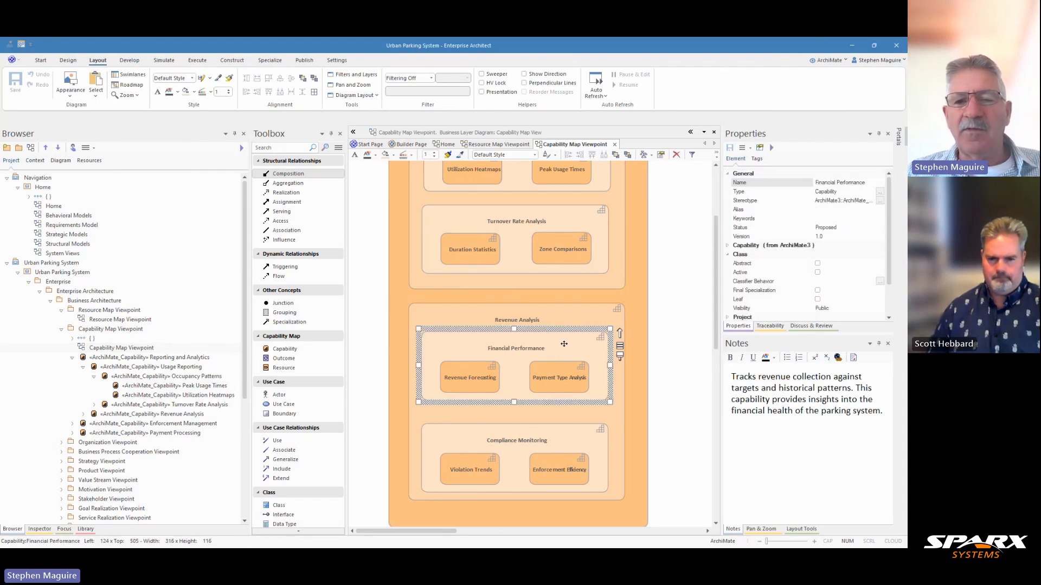
left_click(481, 377)
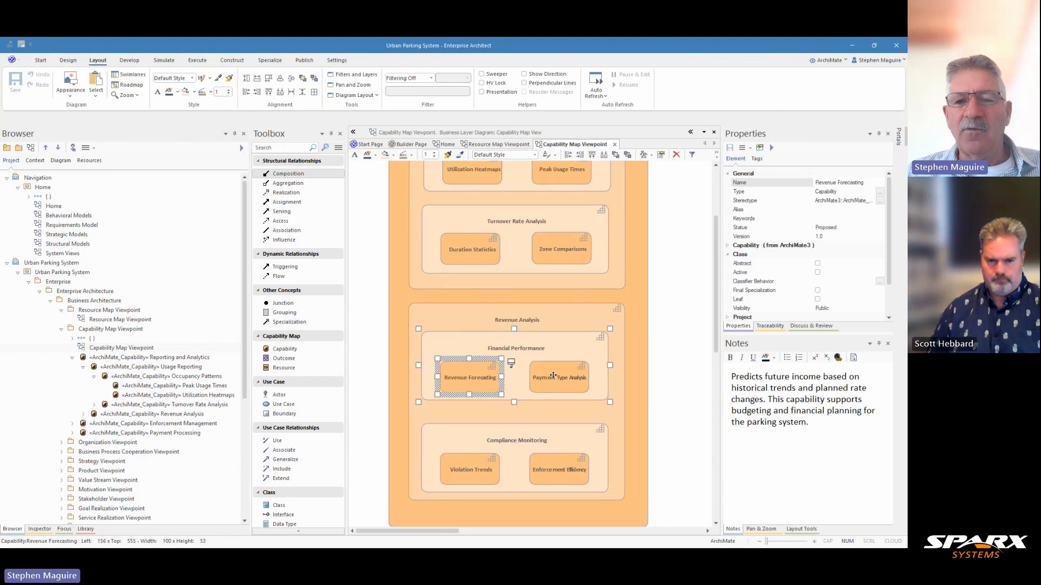
left_click(553, 376)
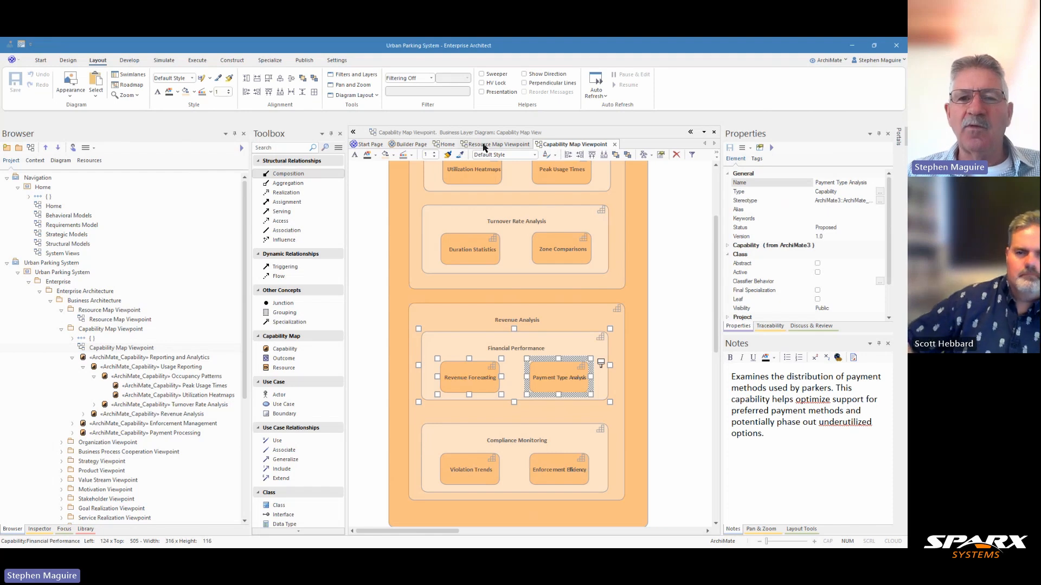
left_click(484, 145)
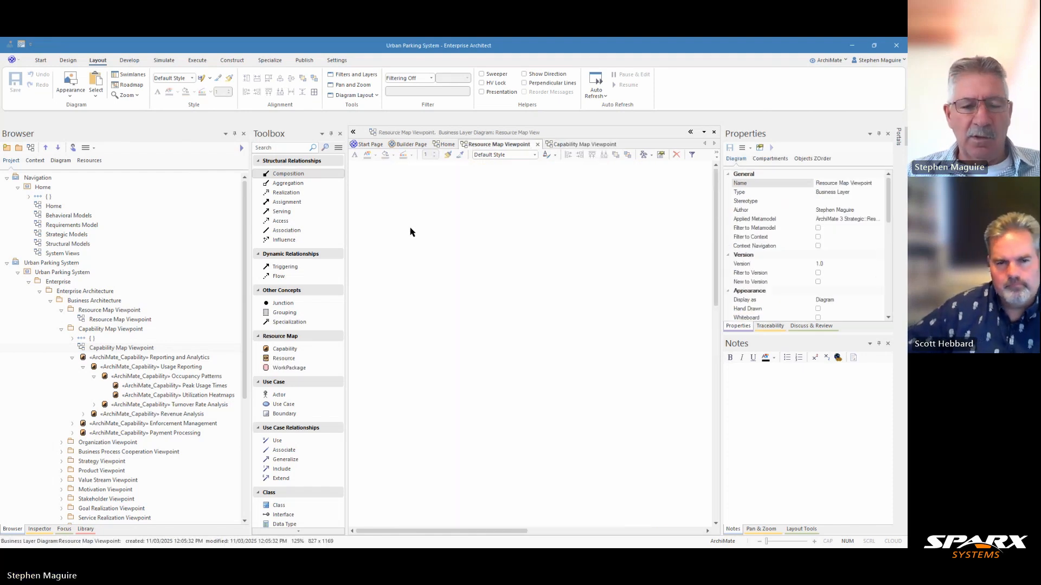
key("ctrl+v")
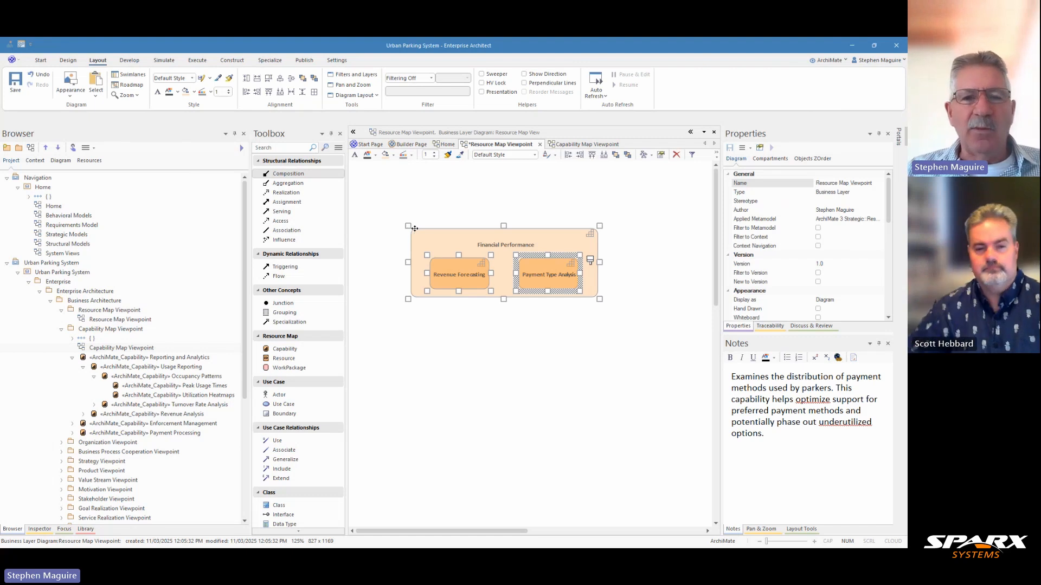
Step: Copy Compliance Monitoring with nested Violation Trends and Enforcement Efficiency from the capability map into the Resource Map Viewpoint diagram, beside Financial Performance
left_click(561, 146)
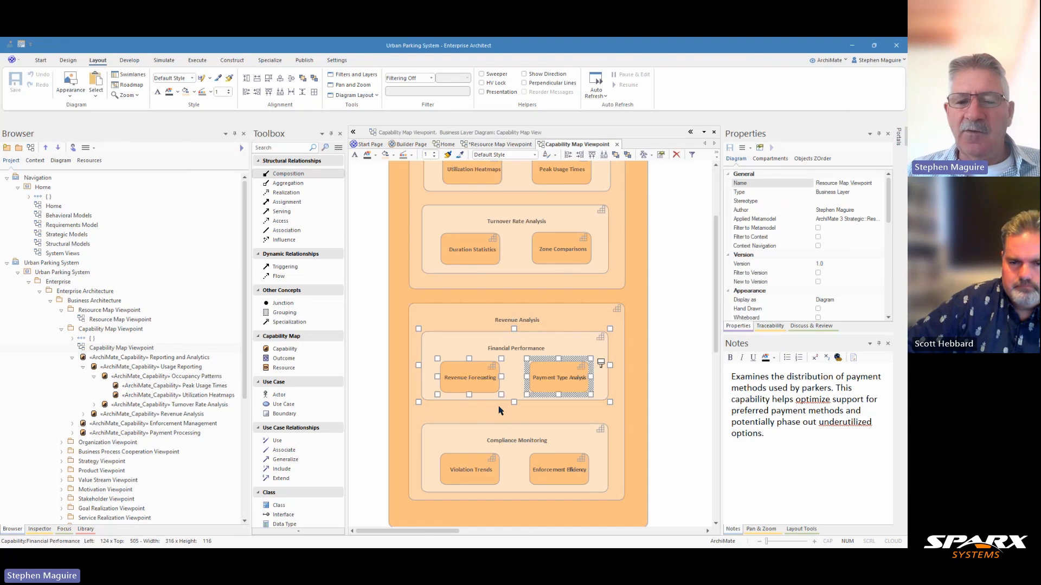
left_click(565, 442)
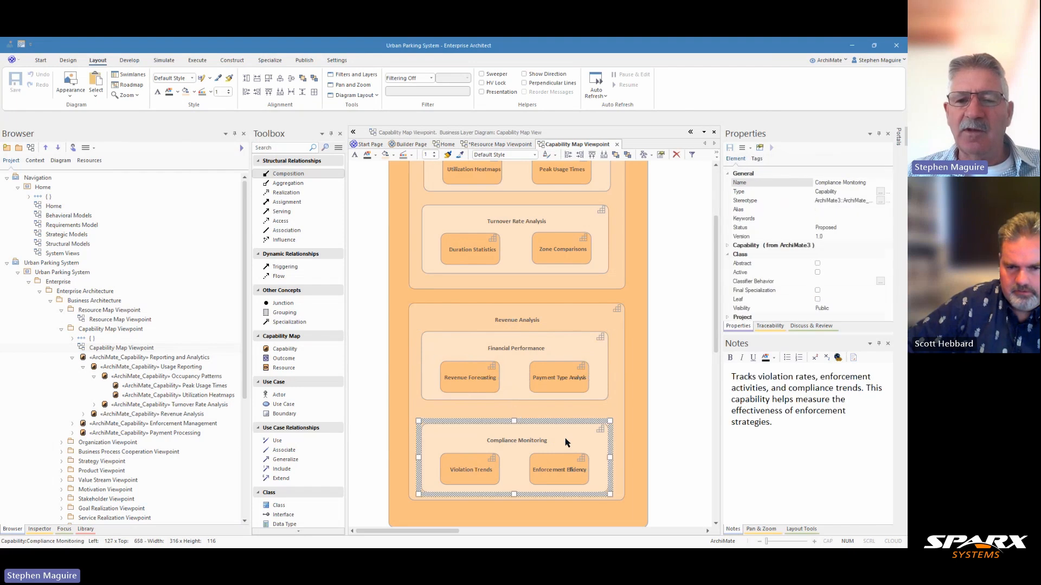
left_click(484, 468, "ctrl")
key("ctrl+z")
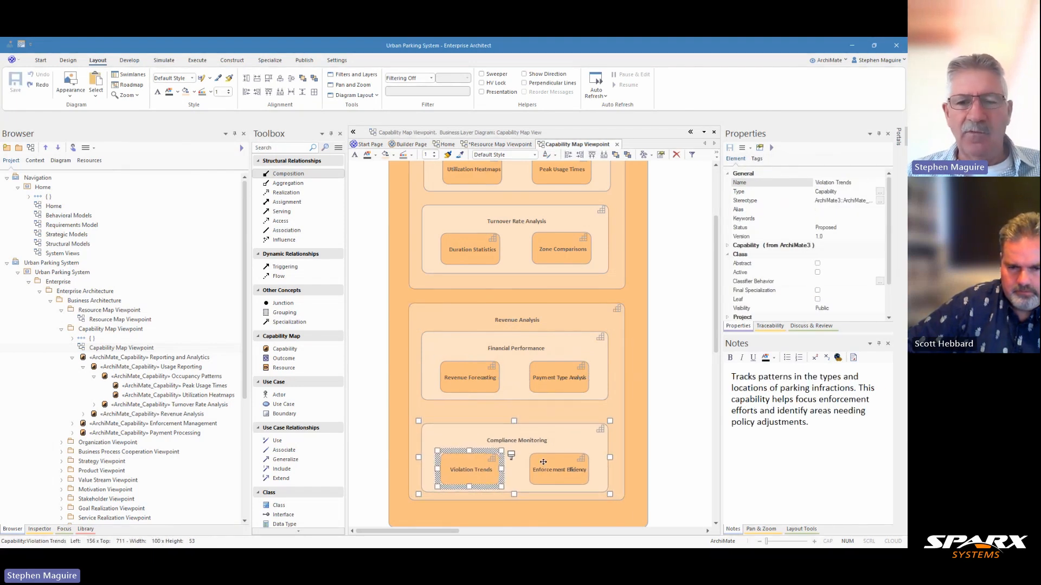
left_click(560, 467, "ctrl")
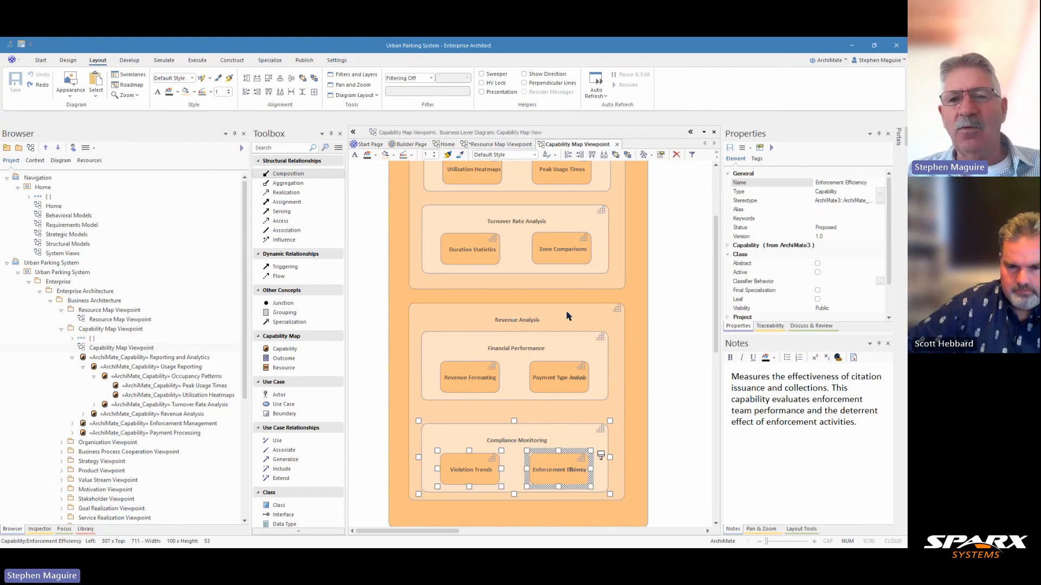
left_click(496, 144)
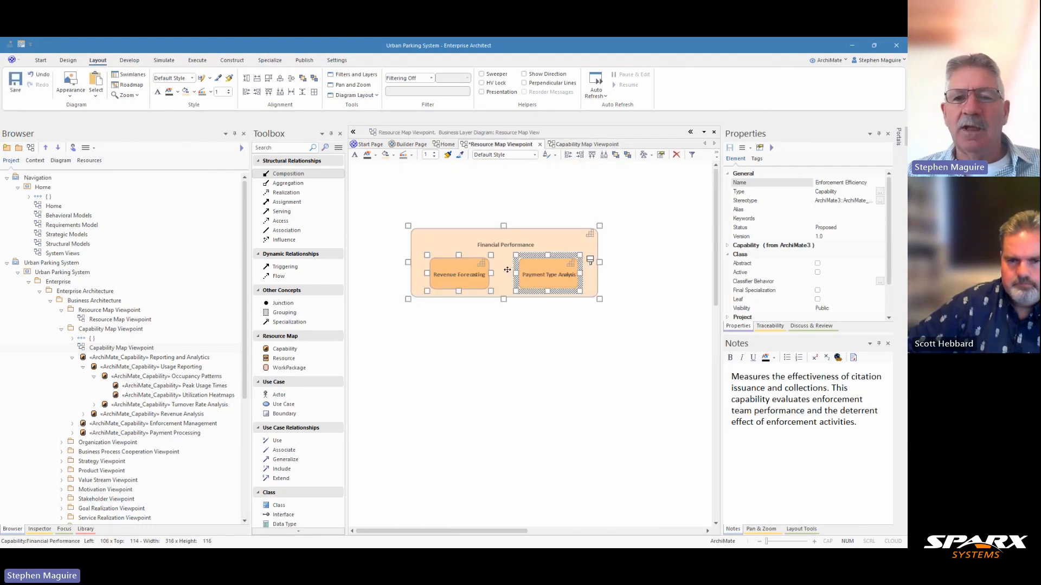
left_click(503, 368)
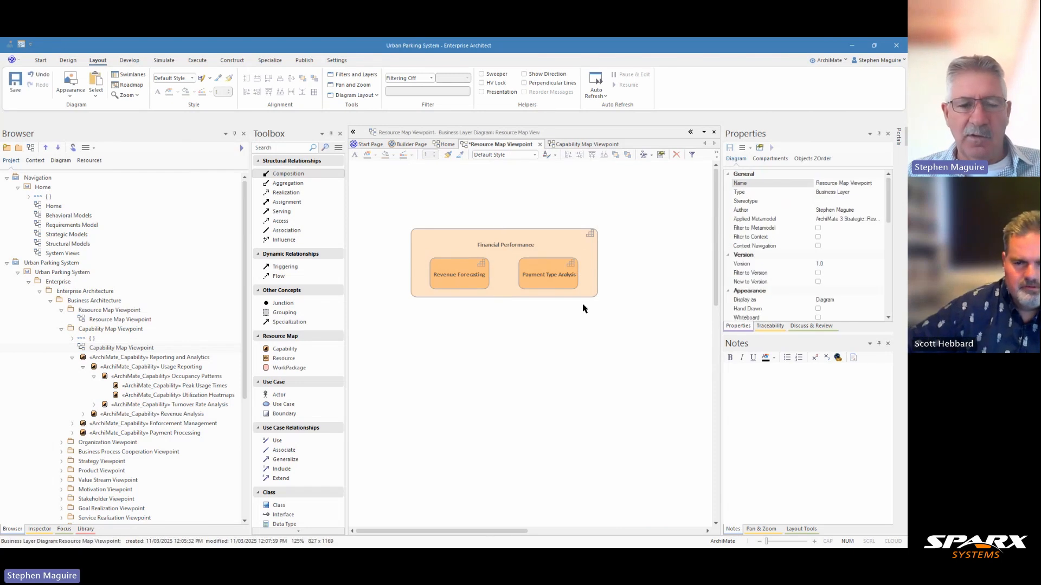
key("ctrl+v")
left_click_drag(624, 316, 670, 237)
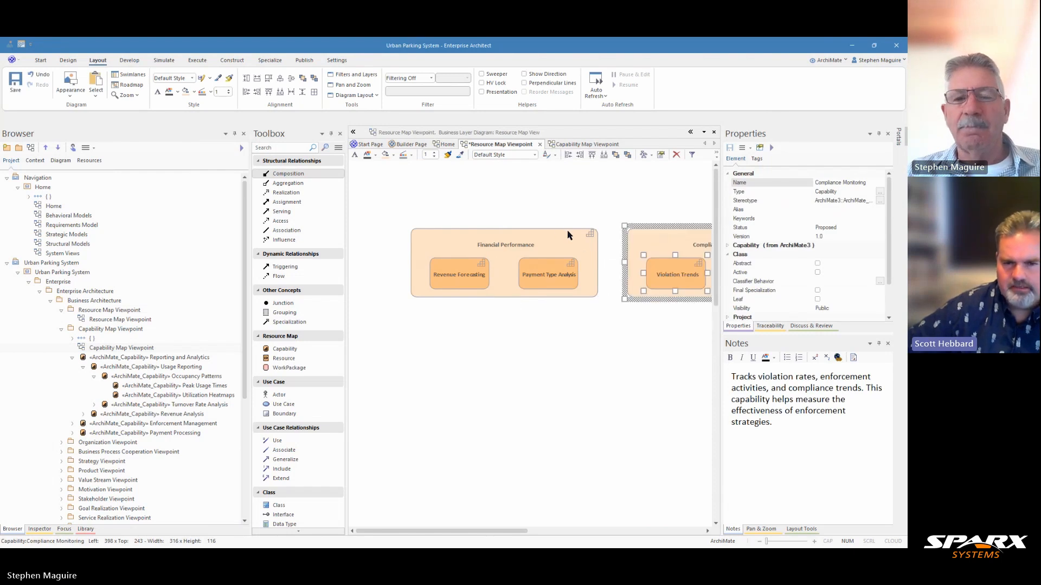
Step: Try to select the Compliance Monitoring group with a selection box in the Capability Map Viewpoint diagram, and clear the selection
left_click(572, 146)
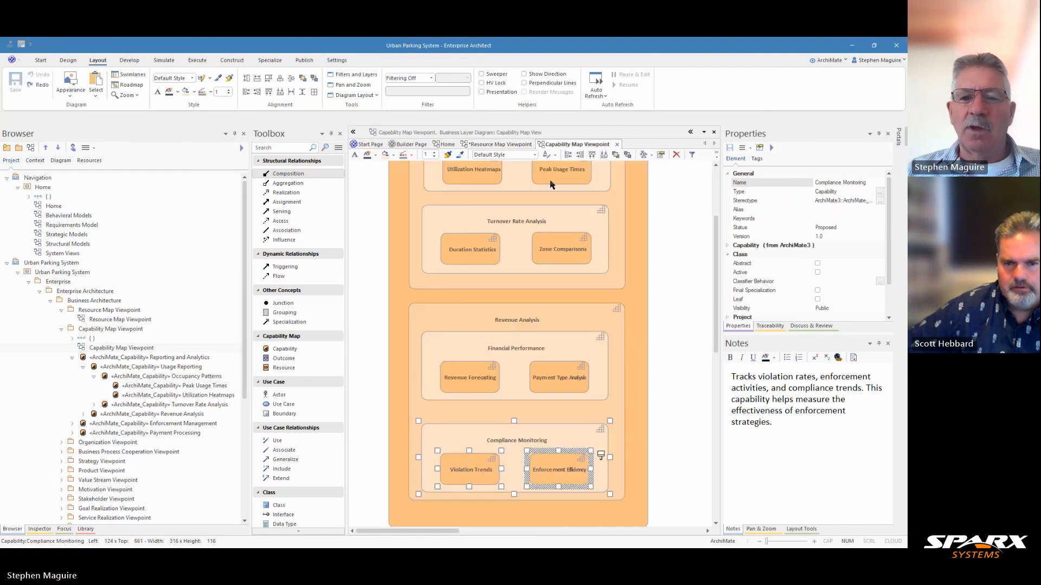
left_click(654, 333)
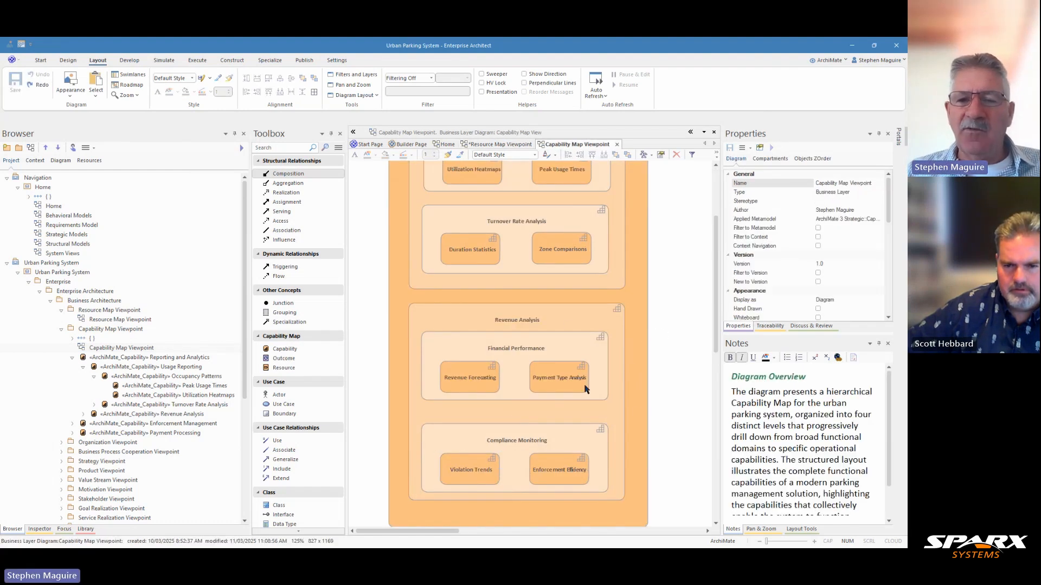
left_click_drag(664, 420, 403, 485)
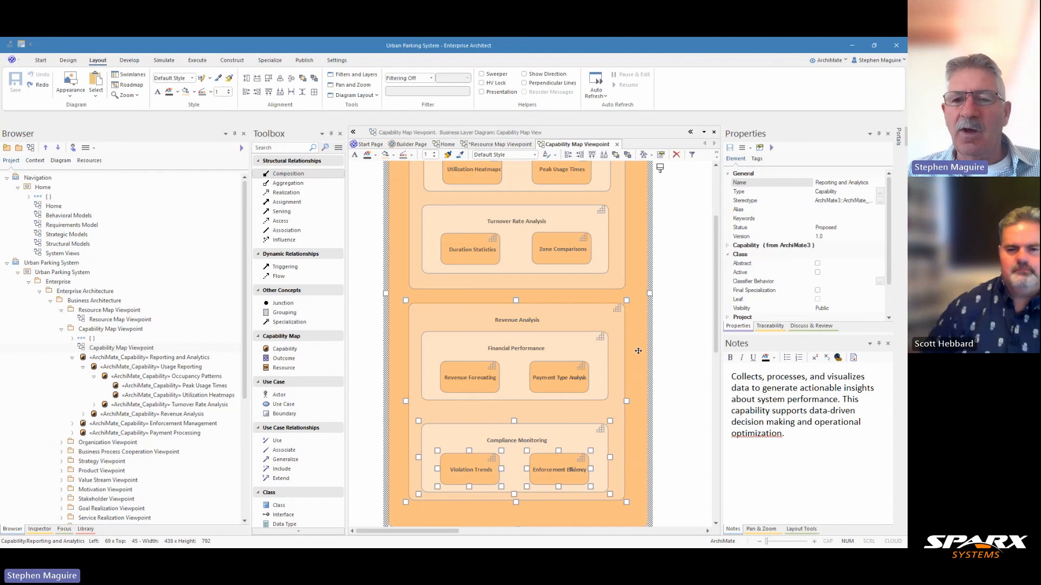
left_click(638, 351, "ctrl")
left_click(609, 315, "ctrl")
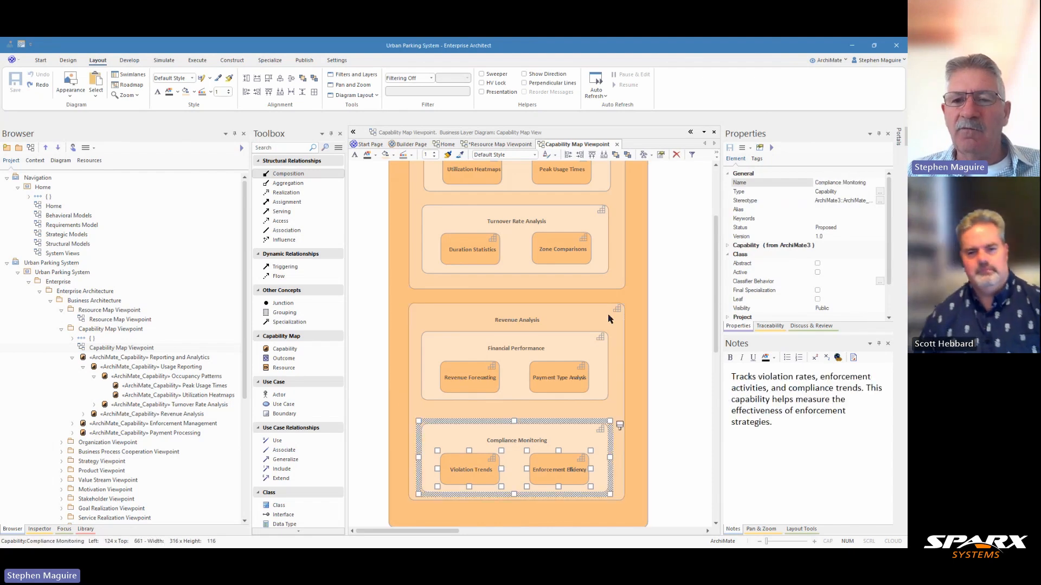
left_click(667, 391)
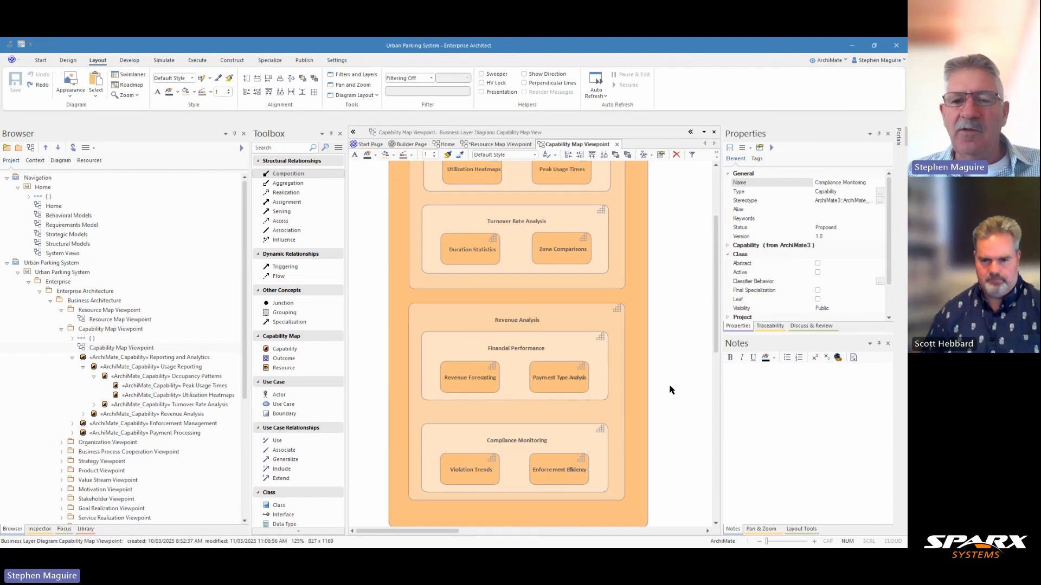
Step: Reselect Compliance Monitoring, Violation Trends and Enforcement Efficiency one by one in the capability map, and return to the Resource Map Viewpoint diagram
left_click(470, 436)
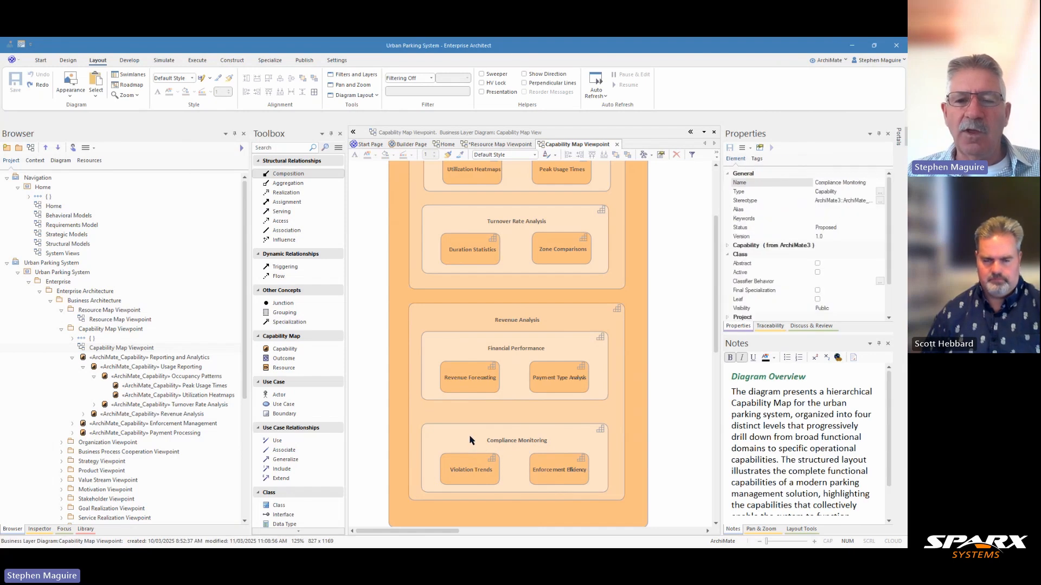
left_click(485, 458)
left_click(543, 466)
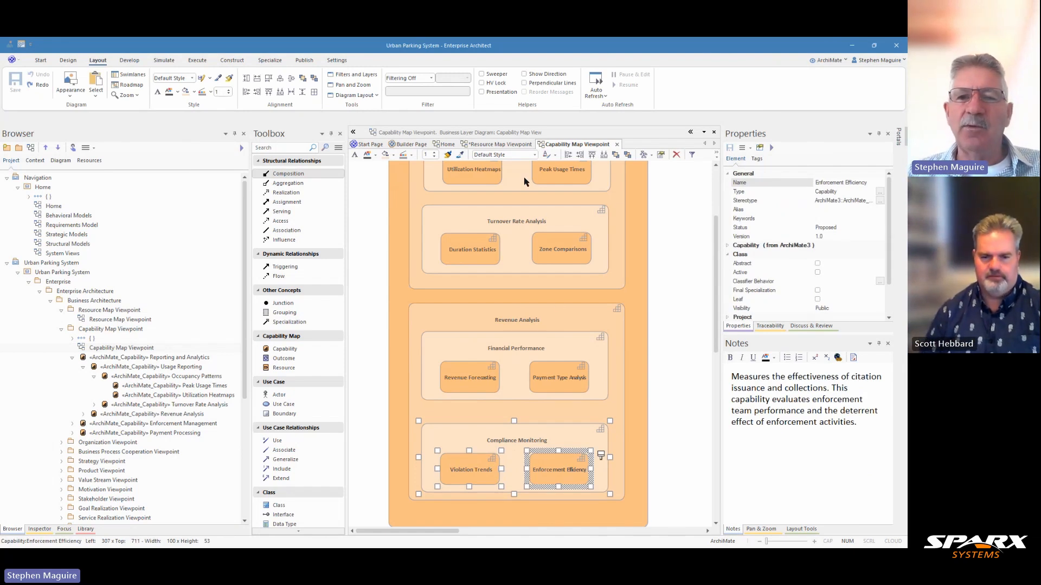
left_click(519, 145)
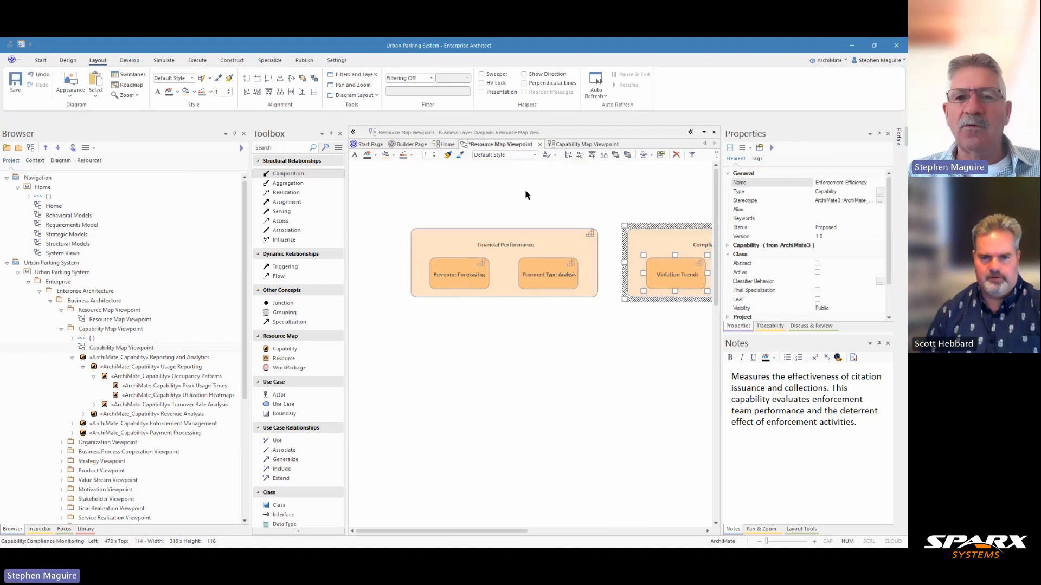
Step: Move Financial Performance toward the diagram's upper-left corner and place Compliance Monitoring closely beside it, aligned at the same height
left_click(538, 239)
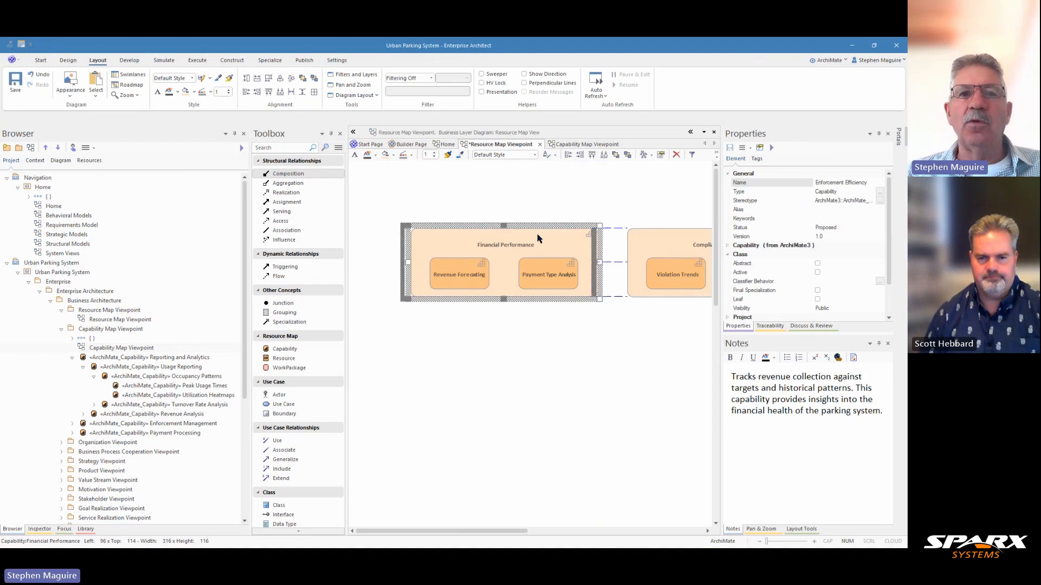
left_click_drag(538, 238, 503, 232)
left_click(631, 236)
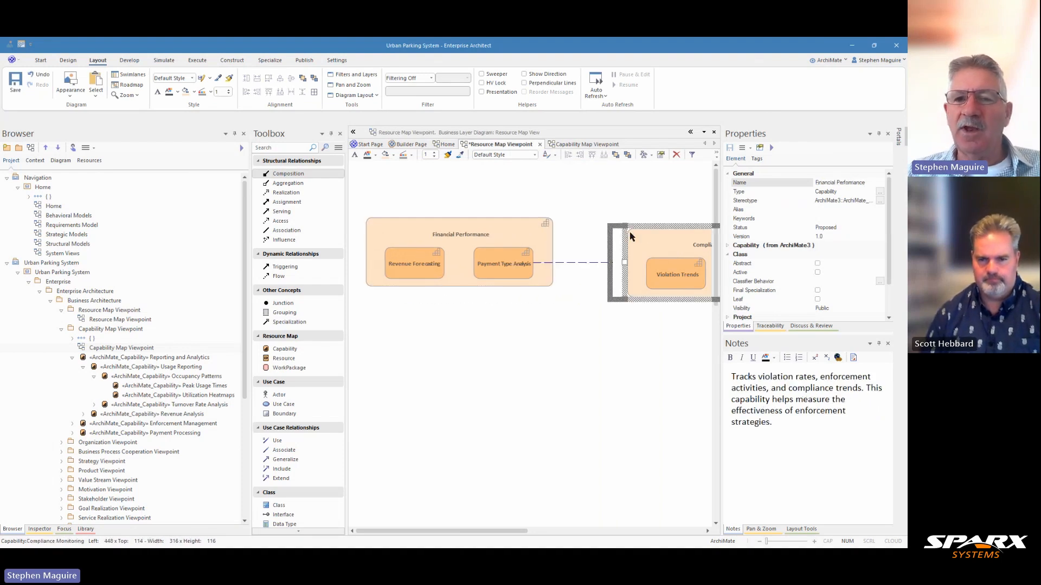
left_click_drag(630, 236, 600, 229)
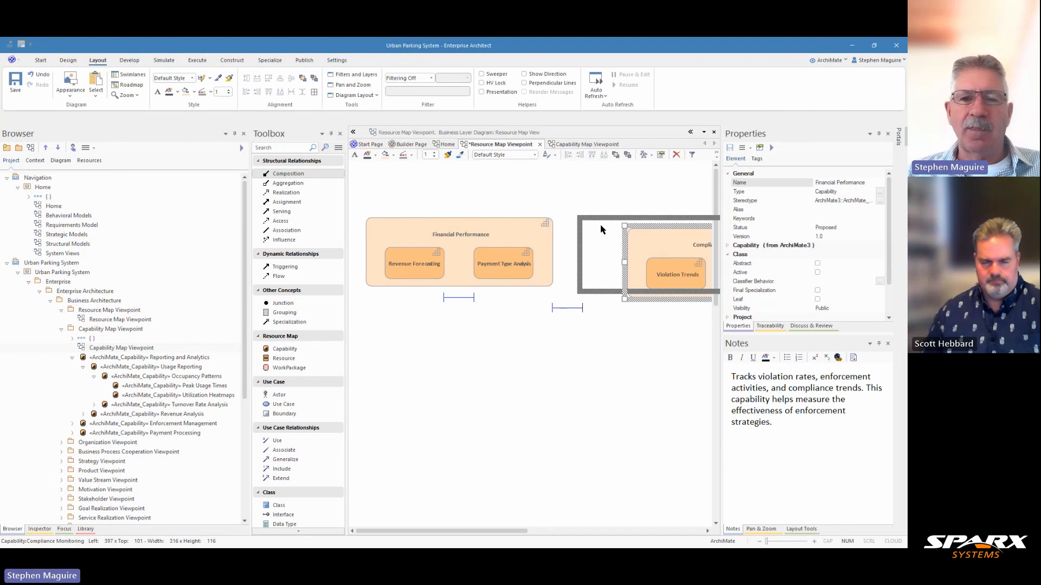
left_click_drag(600, 229, 600, 229)
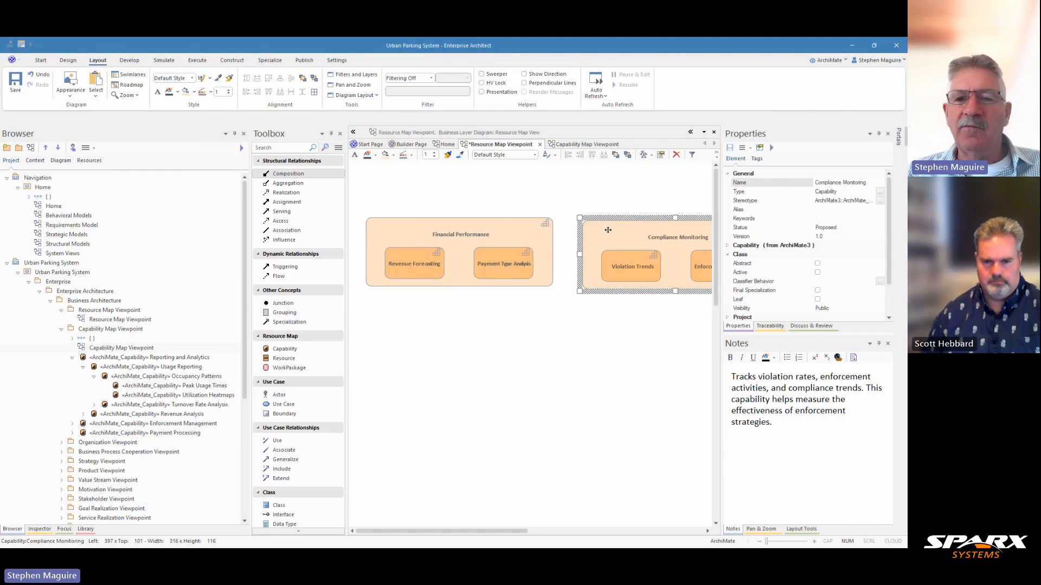
left_click_drag(609, 230, 607, 228)
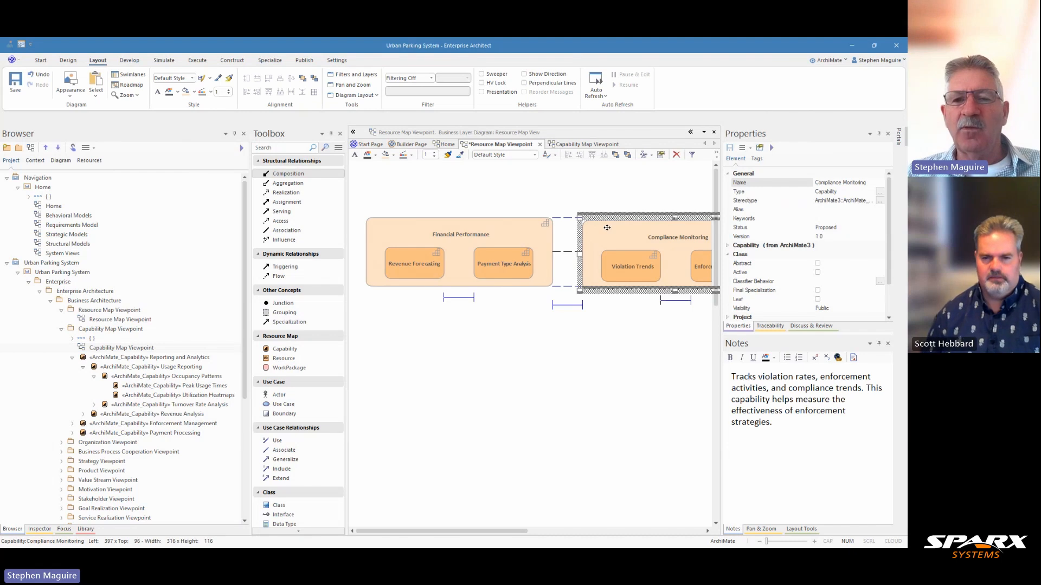
left_click_drag(607, 227, 606, 227)
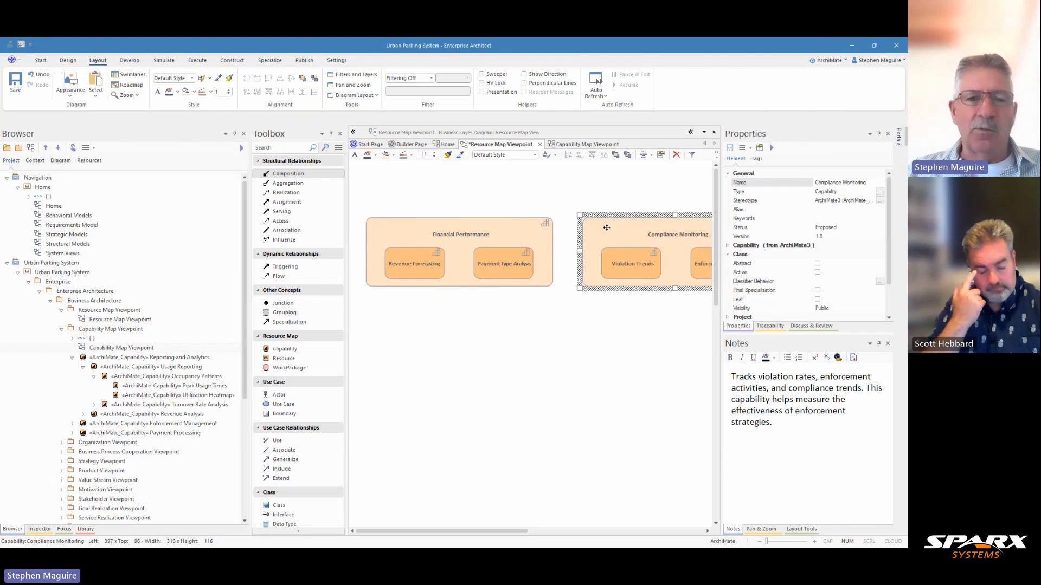
Step: Add a Resource element named Payment Transaction Logs and position it below the Financial Performance capability
left_click(298, 361)
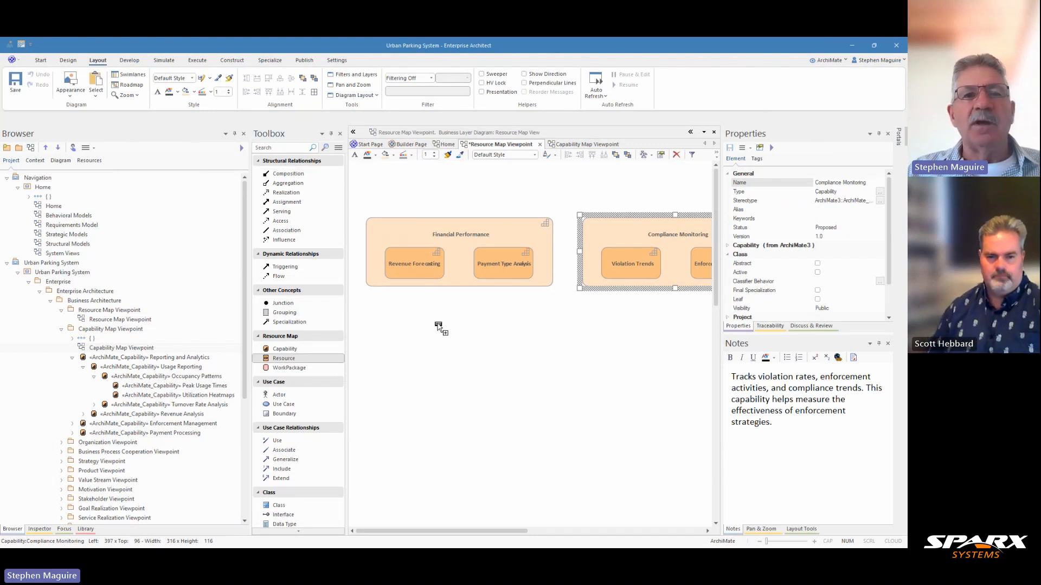
left_click(428, 338)
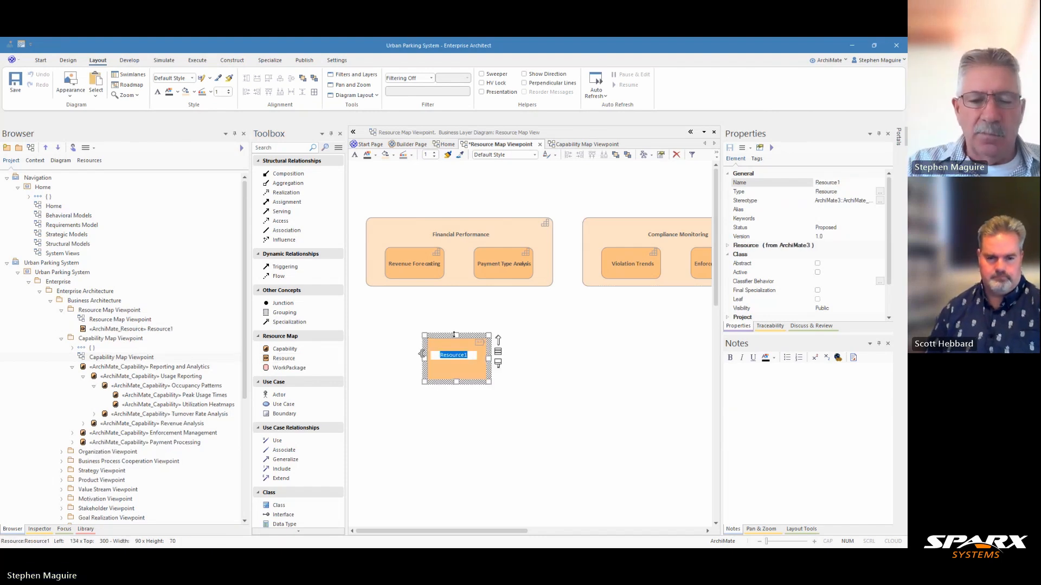
type("Payment")
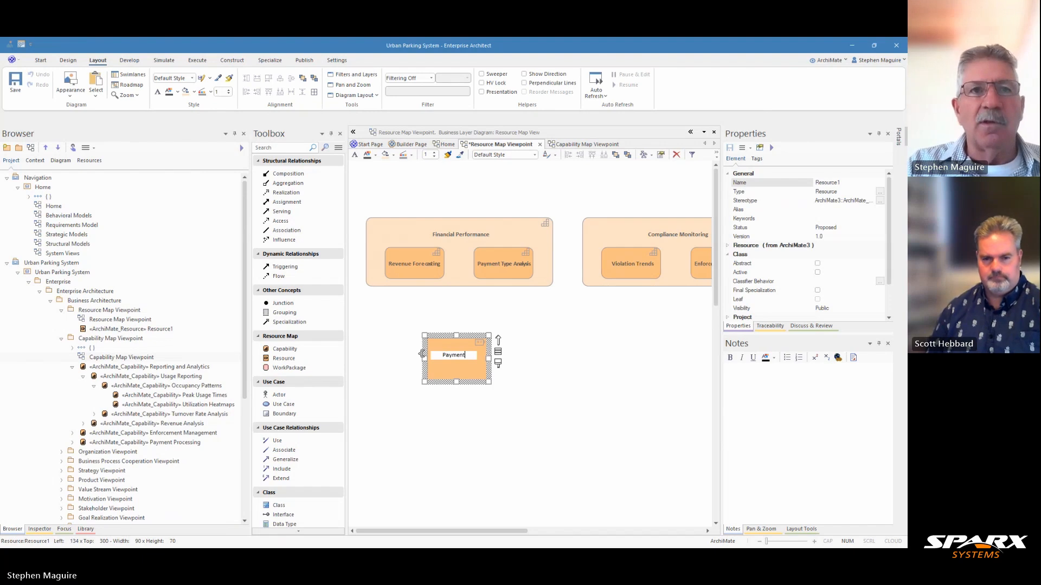
type(" Trans")
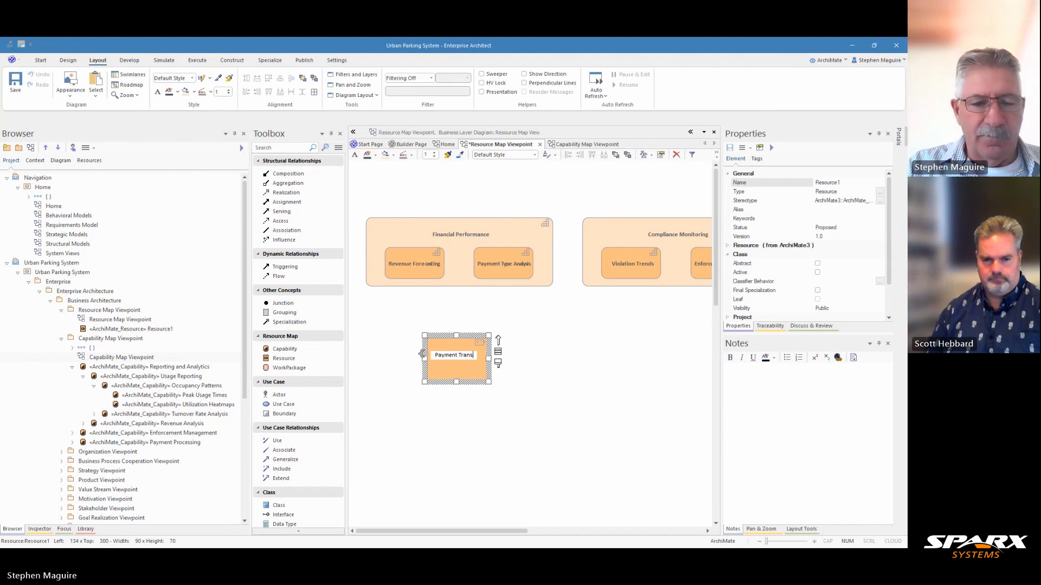
type("action")
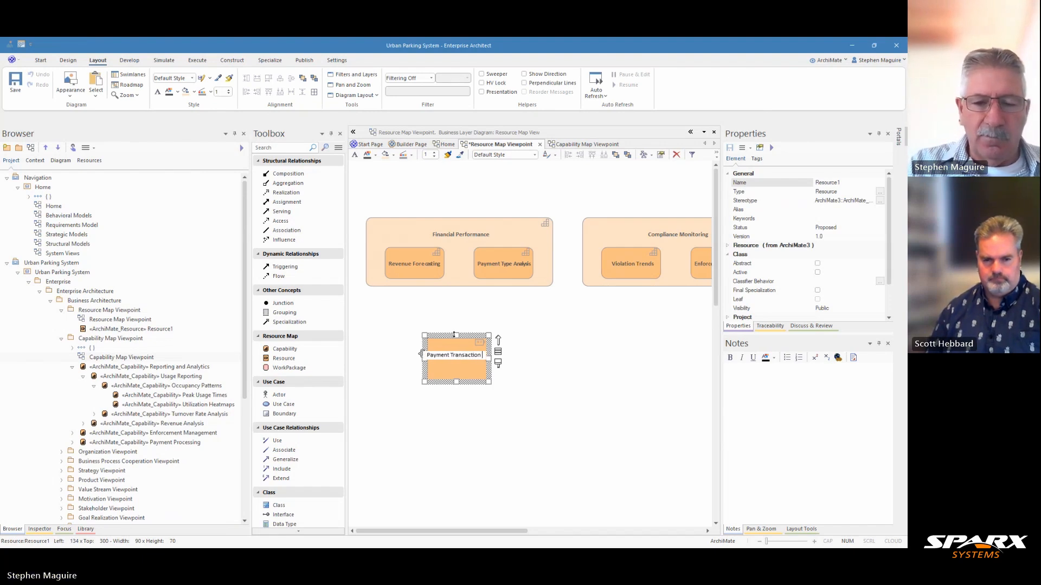
type(" Log")
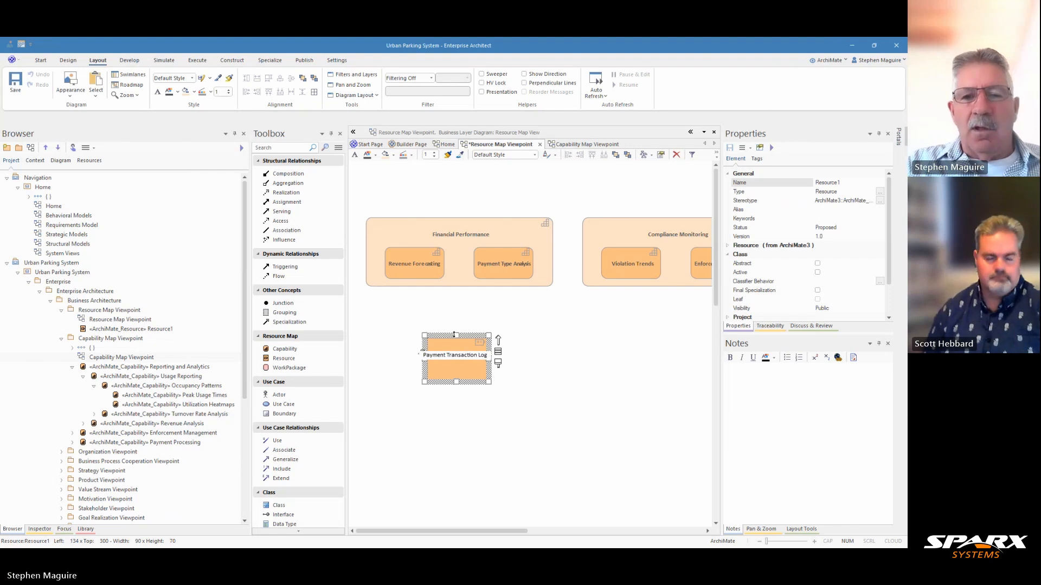
type("s")
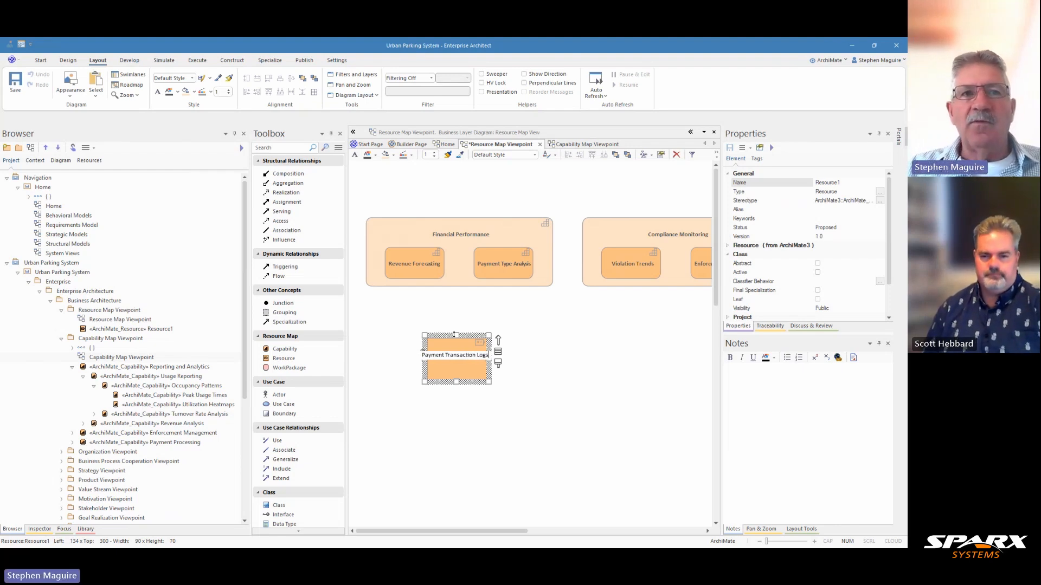
left_click(520, 351)
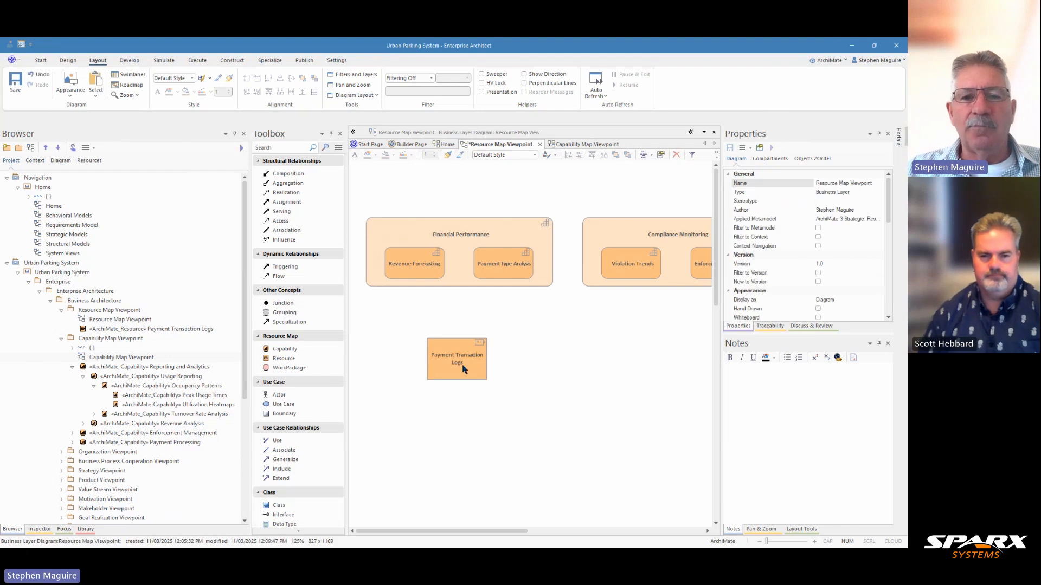
left_click_drag(464, 369, 424, 356)
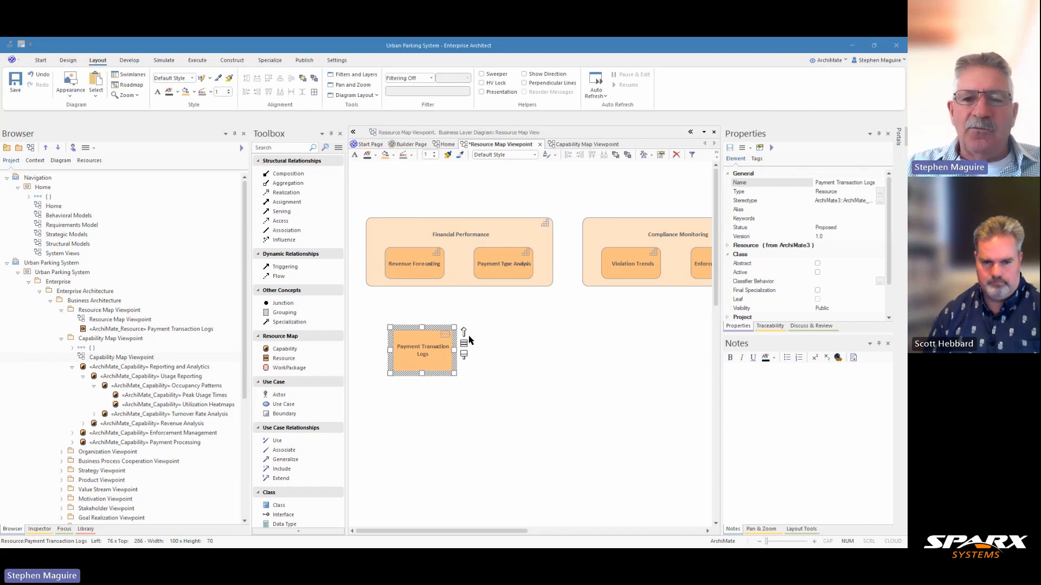
Step: Connect Payment Transaction Logs to Revenue Forecasting with a Serving relationship and center the resource vertically beneath that capability
left_click_drag(465, 335, 421, 259)
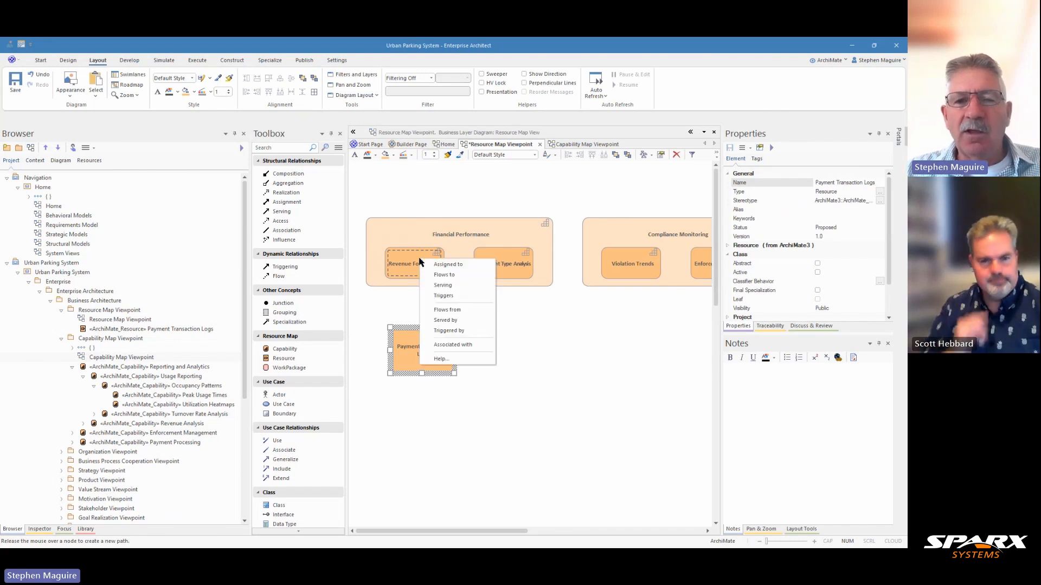
left_click(454, 286)
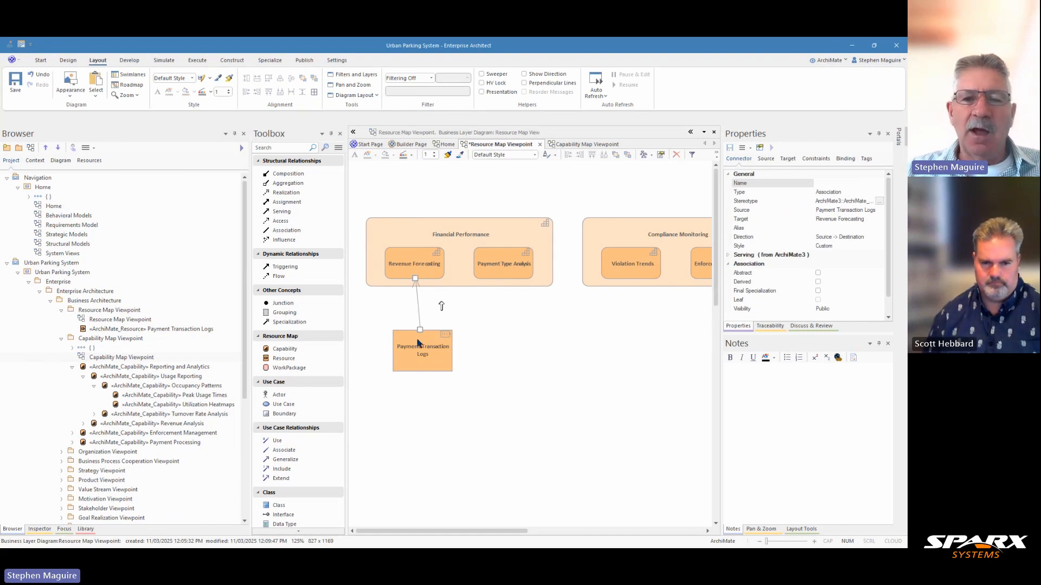
left_click(416, 367)
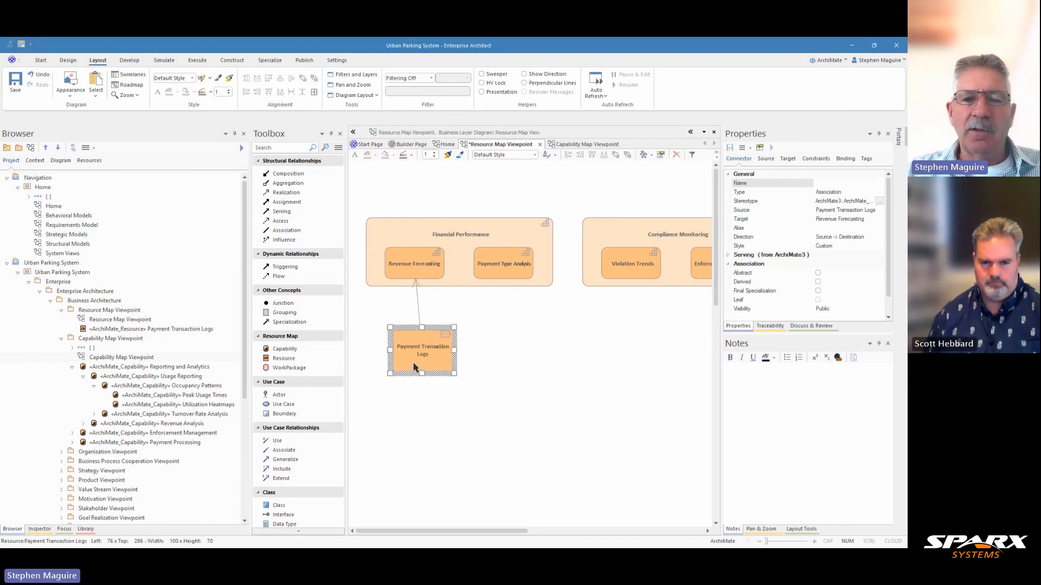
left_click(411, 271)
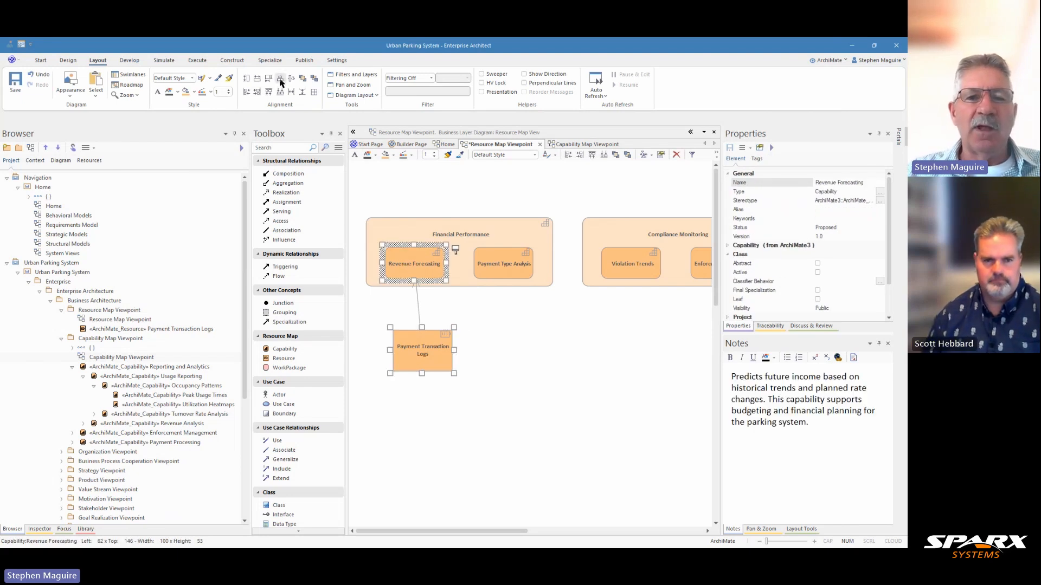
left_click(280, 79)
left_click(467, 316)
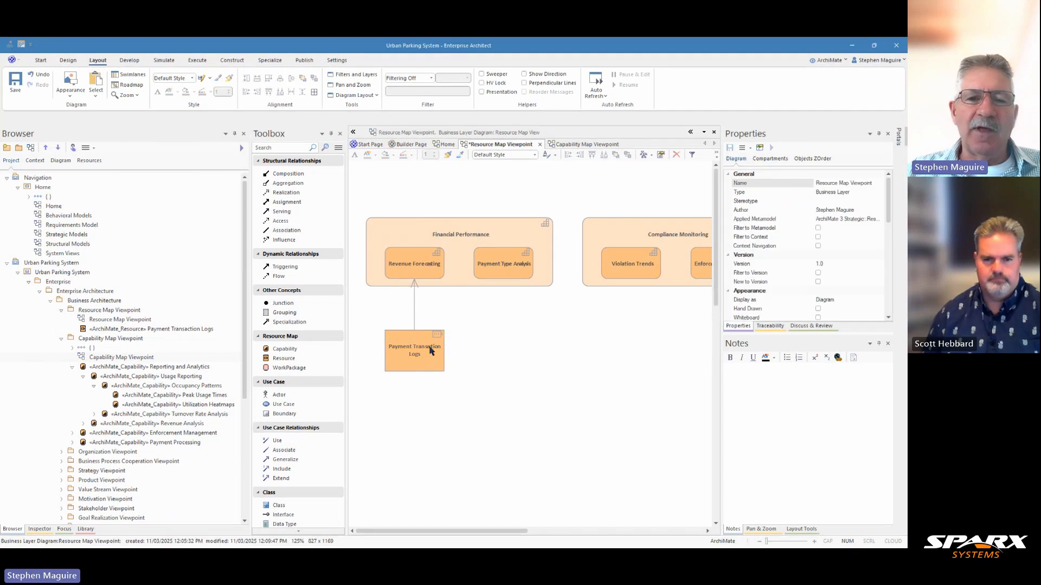
Step: Nudge Payment Transaction Logs slightly down and paste its description, beginning "Stores details of all parking payments", into its notes
mouse_move(429, 348)
left_mouse_down()
mouse_move(443, 349)
mouse_move(432, 352)
left_mouse_up()
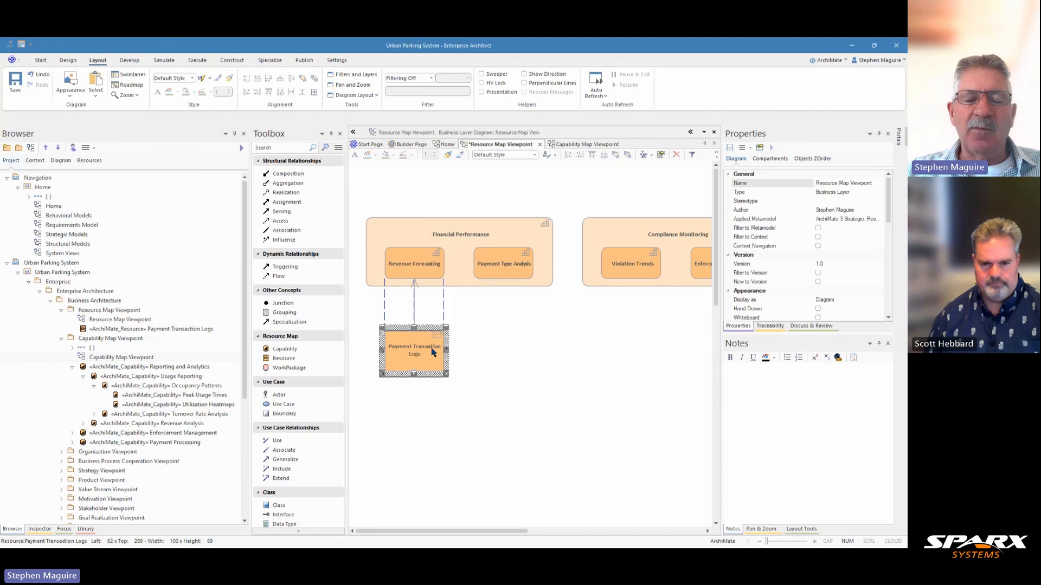
left_click_drag(432, 351, 432, 348)
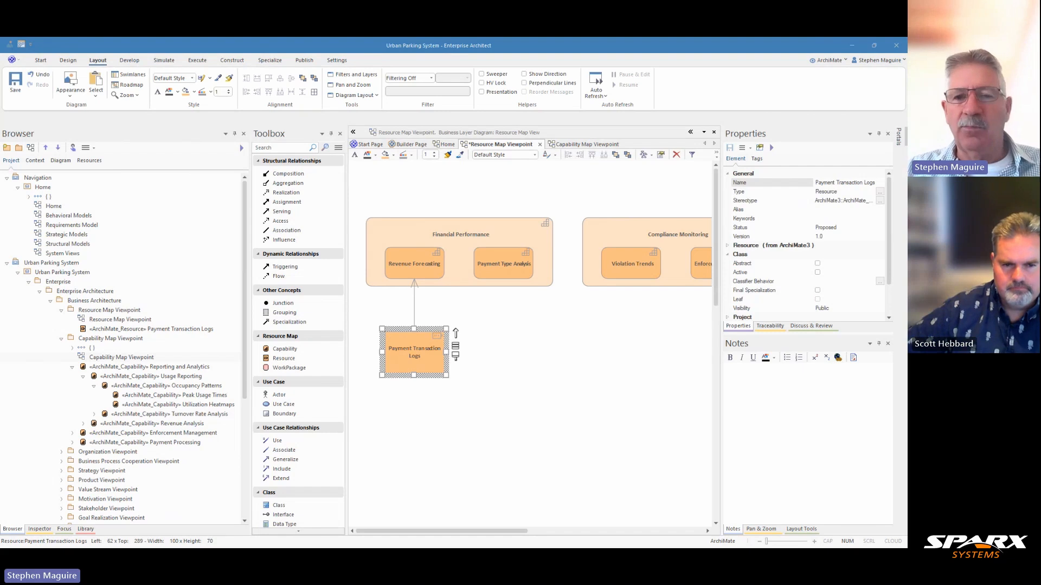
left_click(735, 376)
type("Stores details of all parking payments, including method (cash, card, digital), amount, and time of transaction. It is crucial for revenue tracking and financial reporting.")
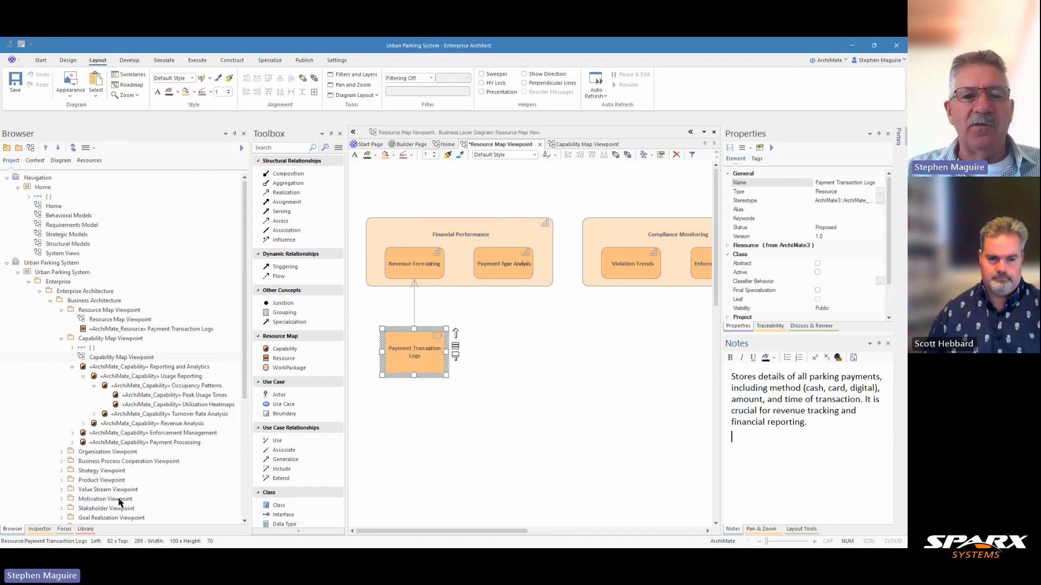
Step: Add a WorkPackage element named Analytics Upgrade below the Payment Transaction Logs resource
left_click(286, 368)
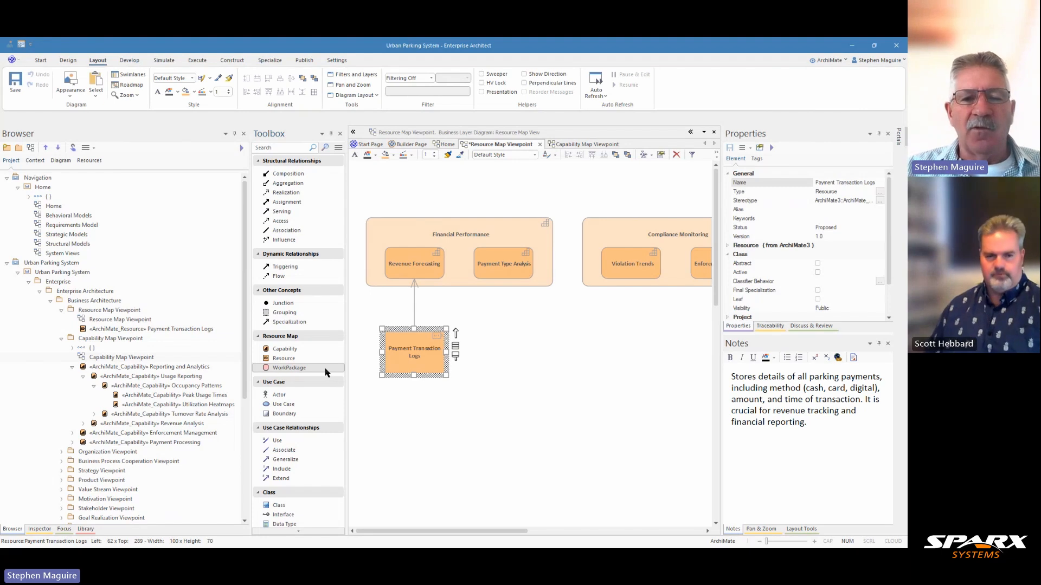
left_click_drag(325, 369, 418, 429)
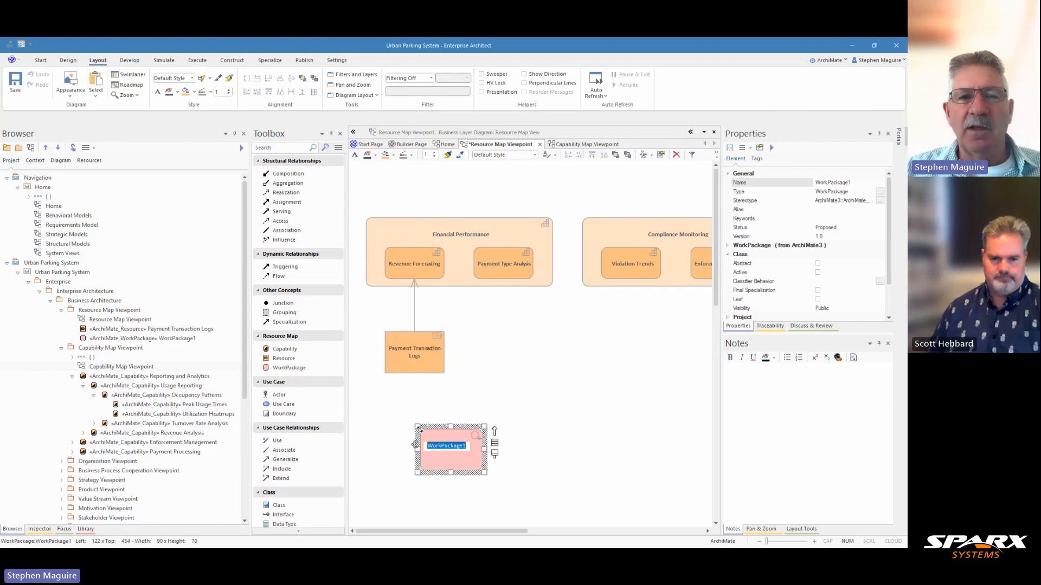
type("Ana")
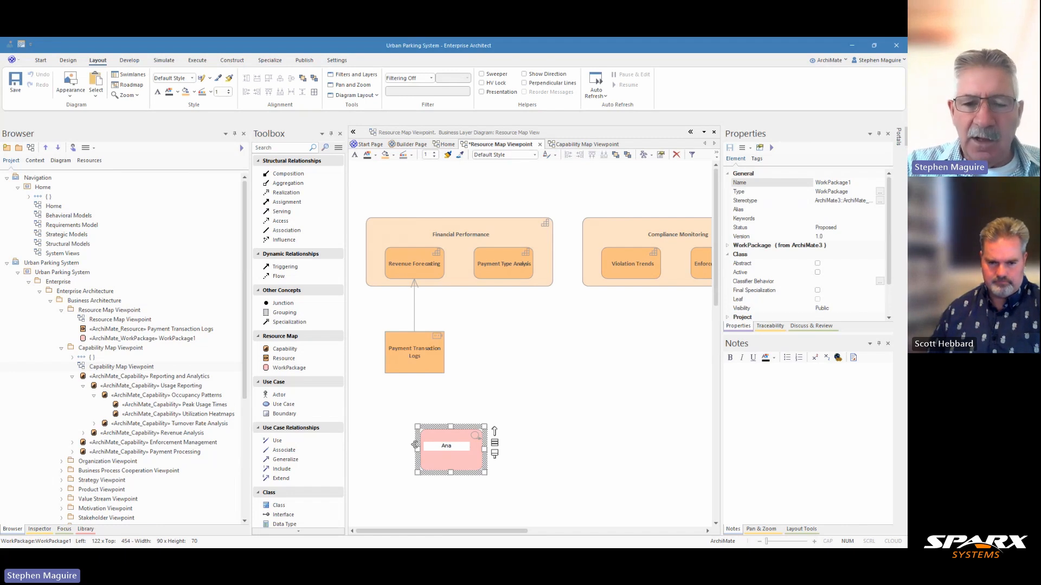
type("lytics")
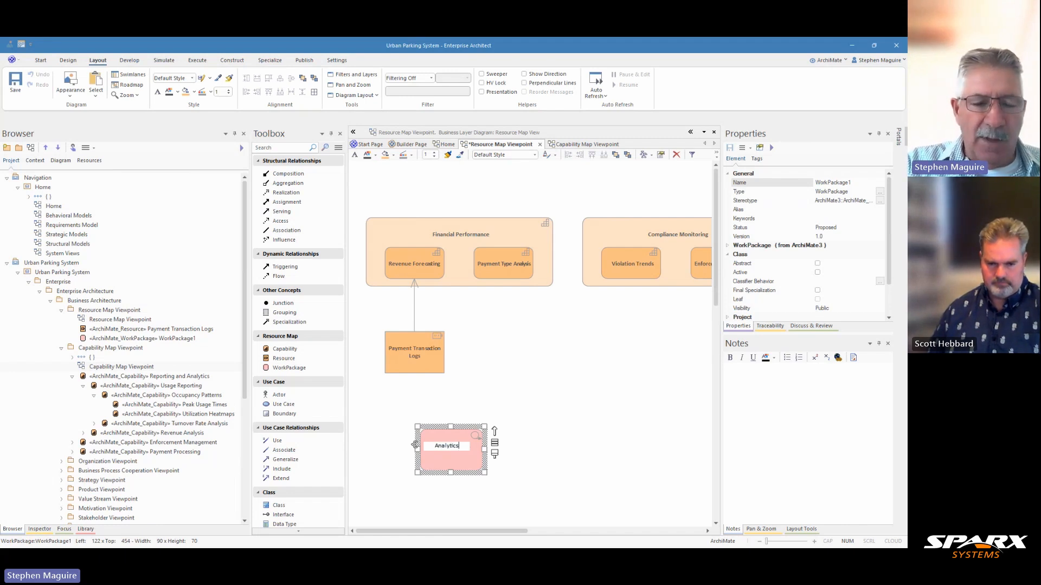
type(" Upgrade")
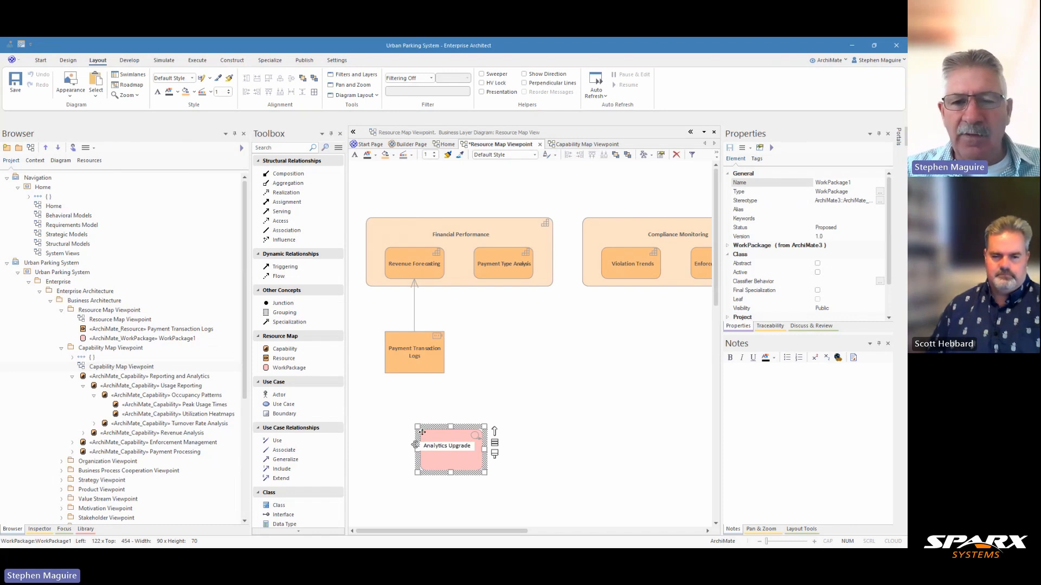
left_click(457, 416)
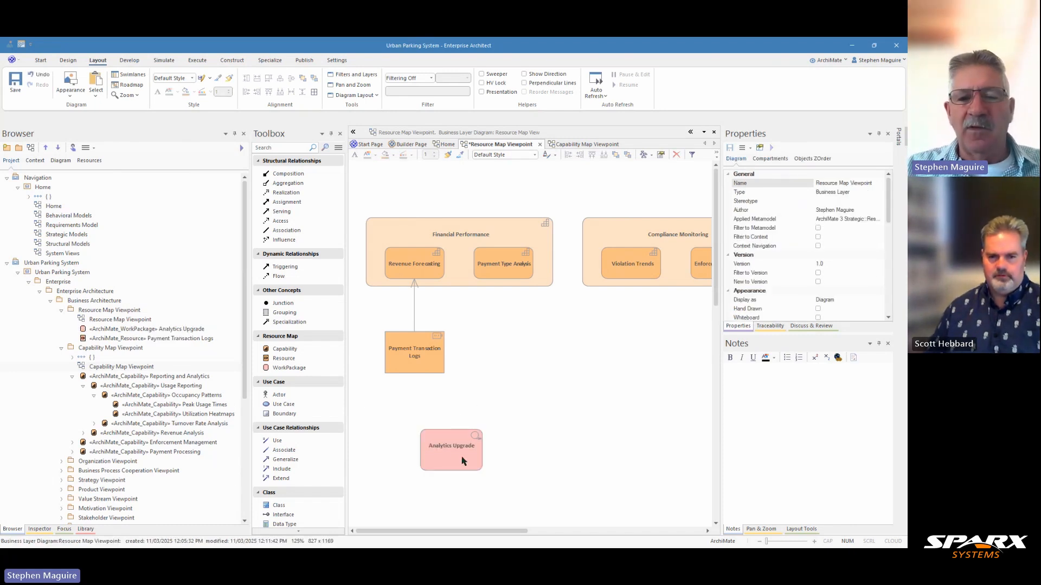
Step: Connect Analytics Upgrade to Payment Transaction Logs with a Realization relationship, place it directly beneath the resource, and save the diagram
left_click(464, 459)
left_click_drag(495, 432, 406, 359)
left_click(431, 362)
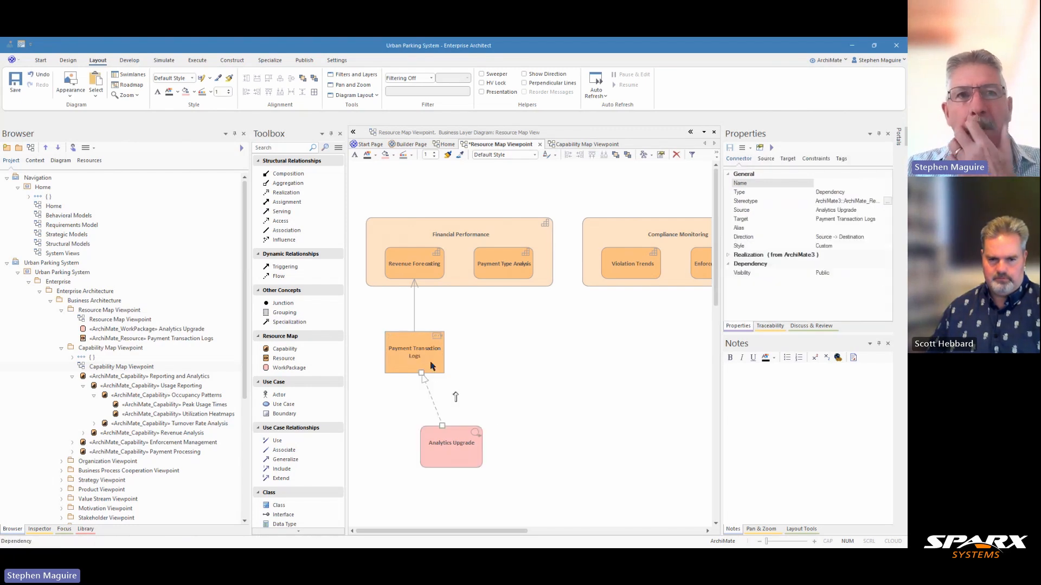
left_click_drag(449, 431, 407, 419)
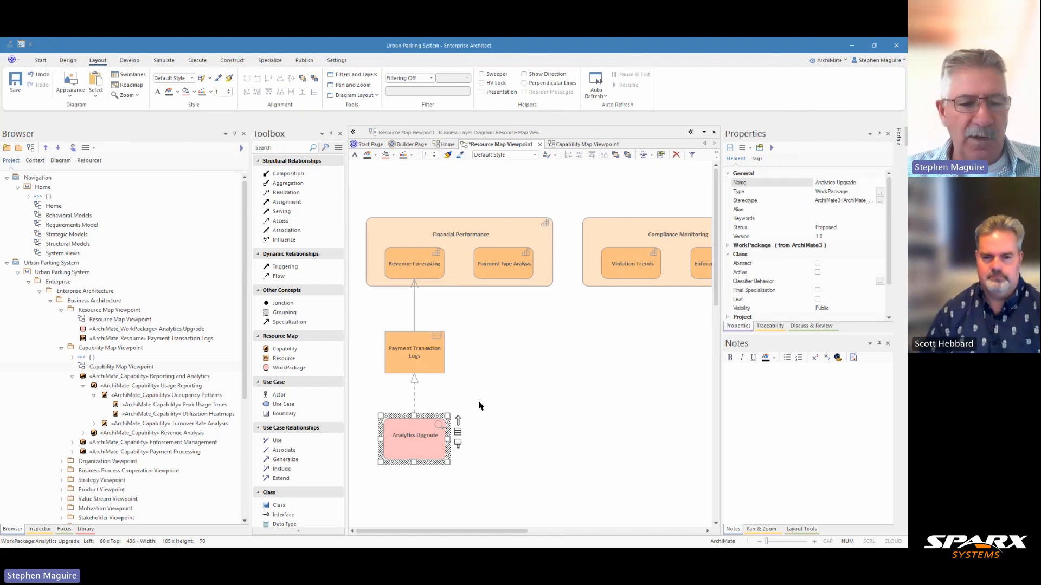
key("ctrl+s")
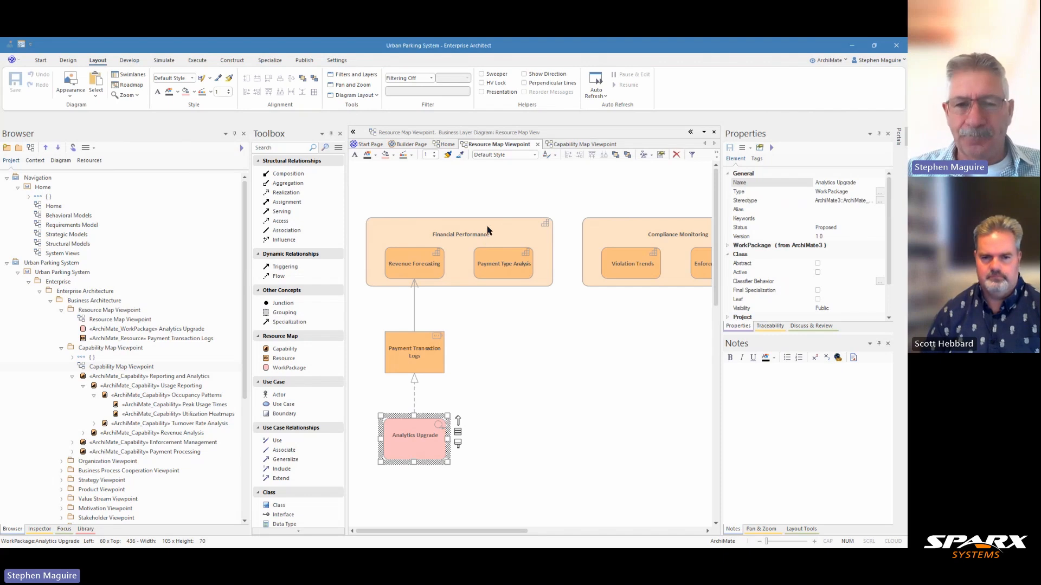
Step: Review the notes of Payment Transaction Logs and the properties of its Serving relationship, widening the properties area to read the stereotype
left_click(423, 358)
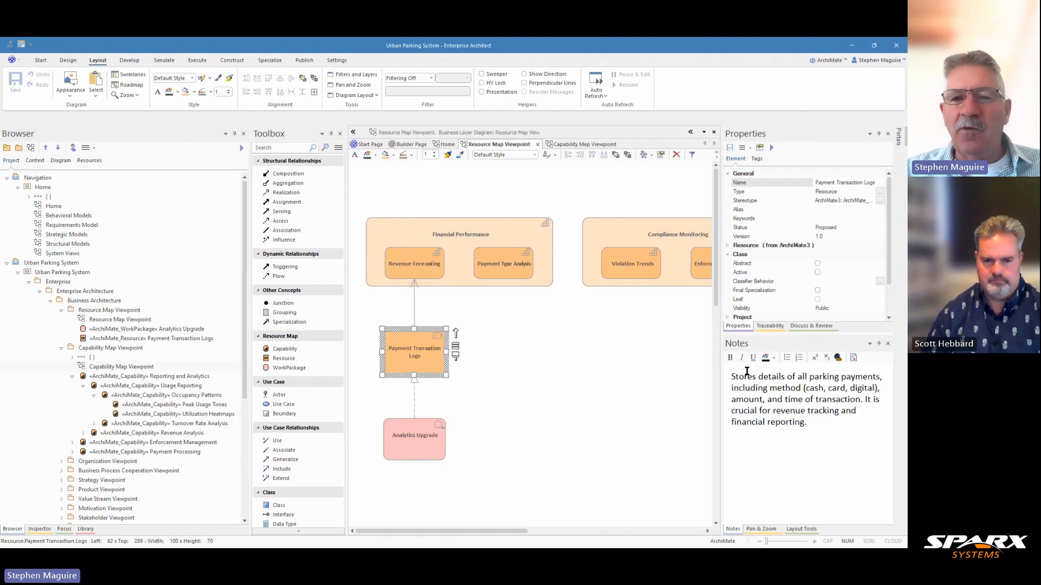
left_click(415, 302)
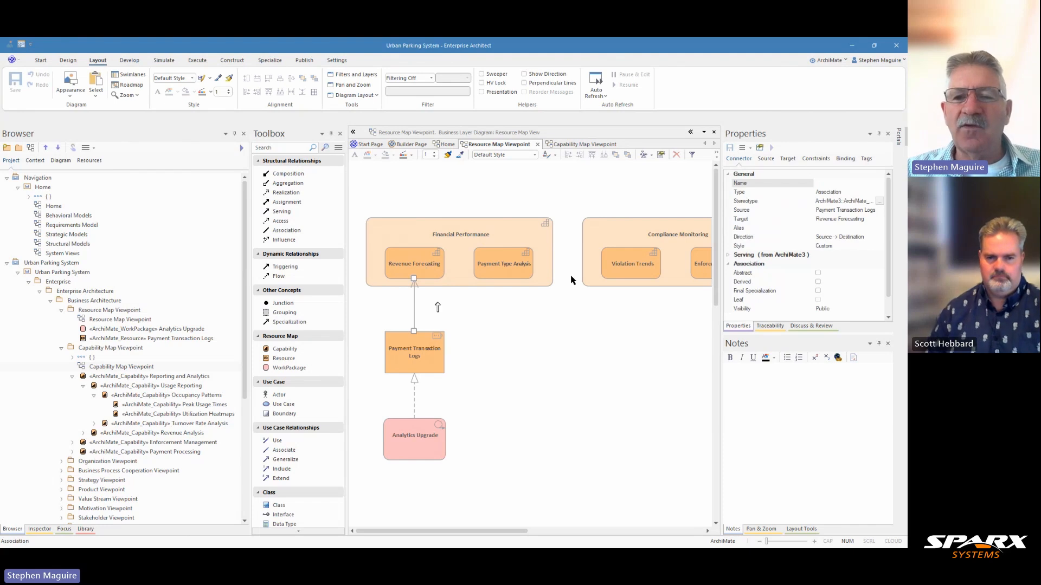
left_click_drag(722, 297, 691, 297)
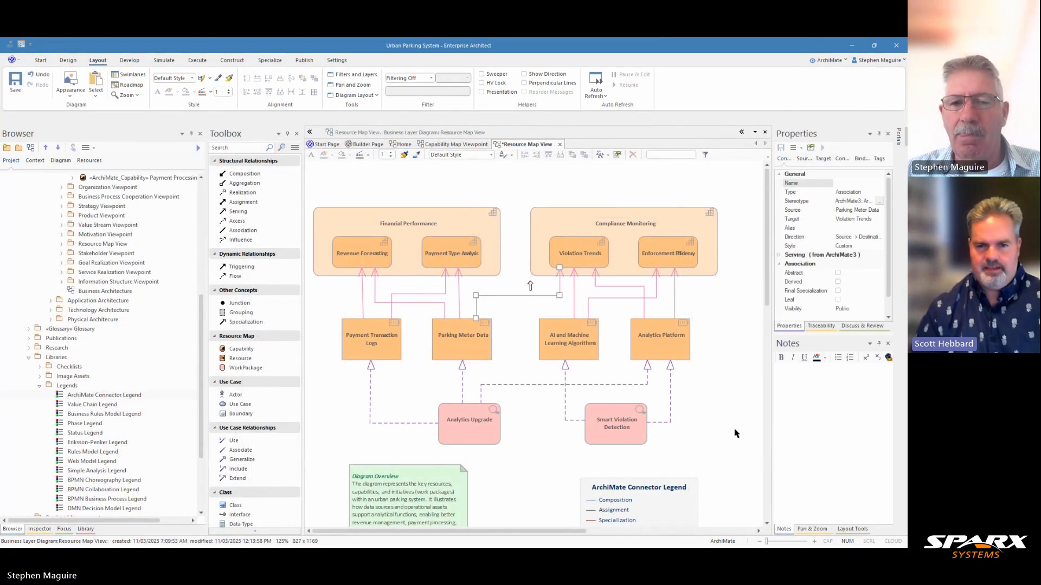
left_click(735, 434)
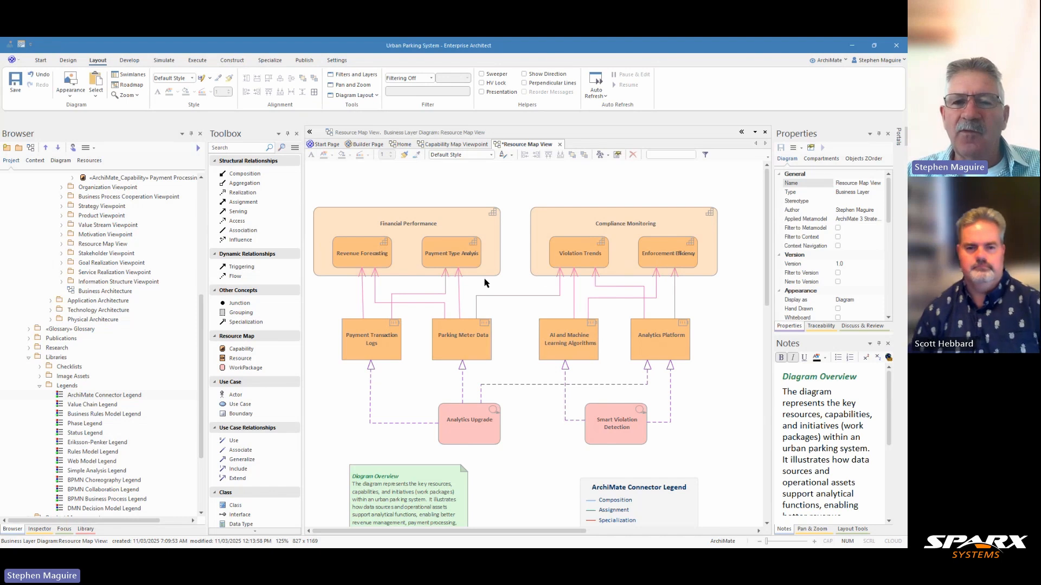
Step: Connect AI and Machine Learning Algorithms to Payment Type Analysis with a Serving relationship in the Resource Map View diagram
left_click(562, 346)
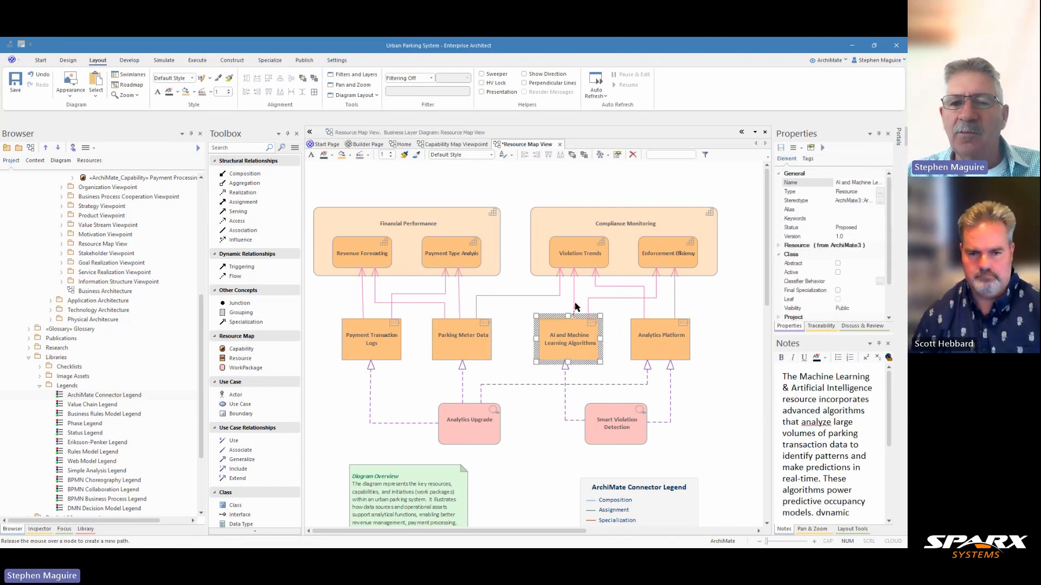
left_click_drag(605, 320, 450, 253)
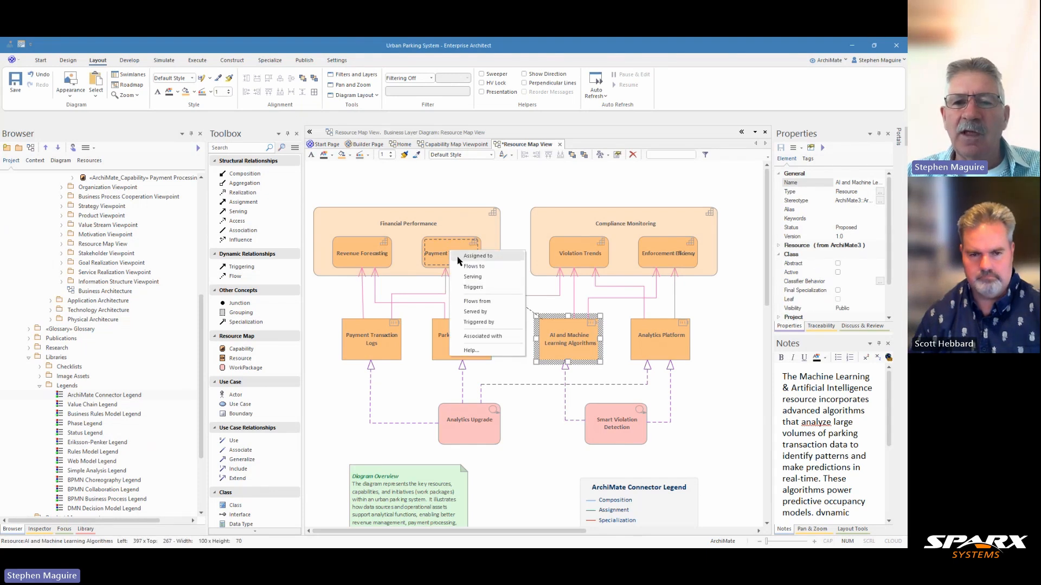
left_click(477, 279)
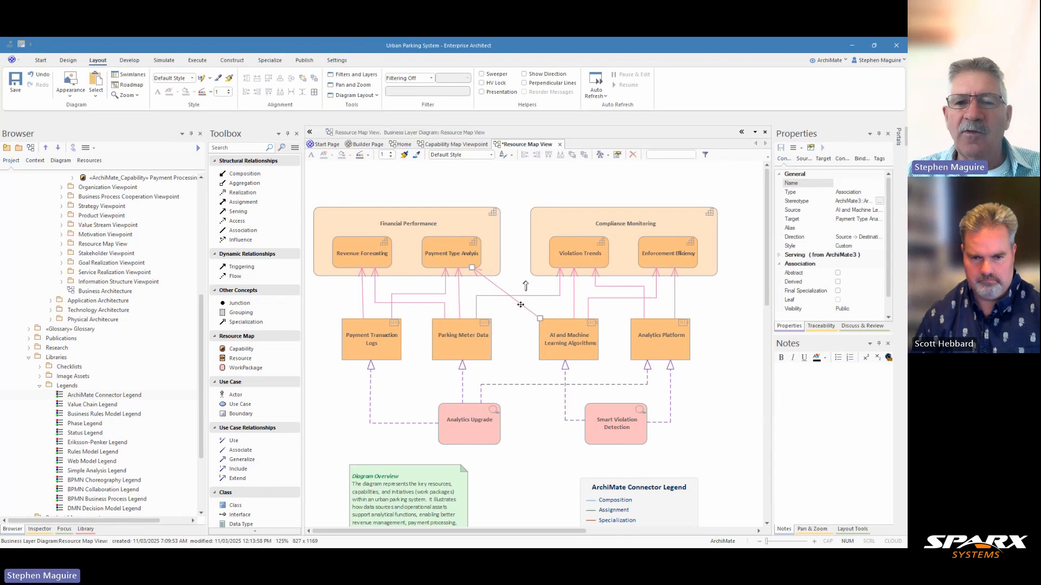
Step: Bend the new Serving connector between AI and Machine Learning Algorithms and Payment Type Analysis into a right-angled route
right_click(519, 302)
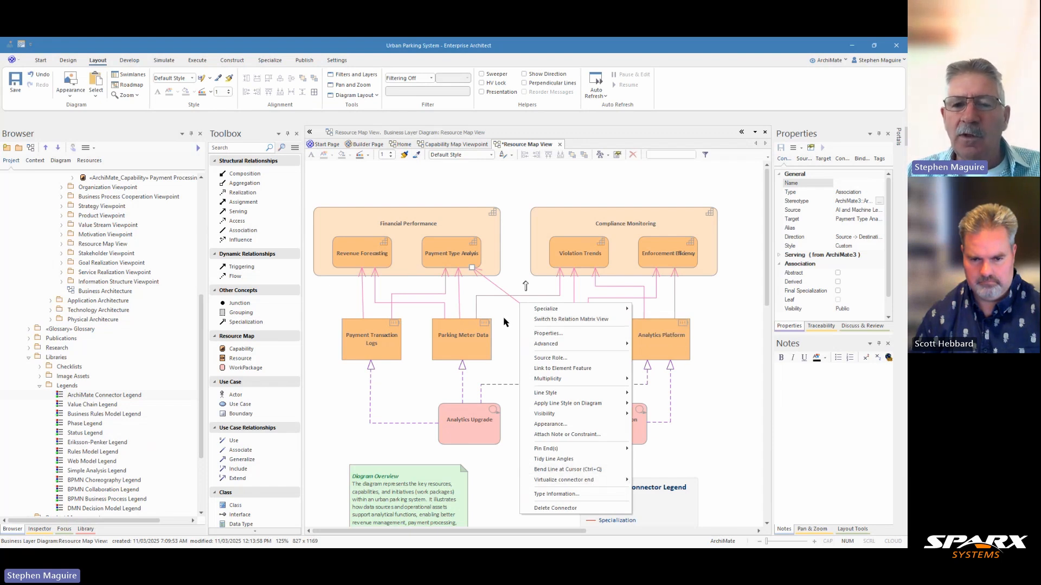
left_click(564, 469)
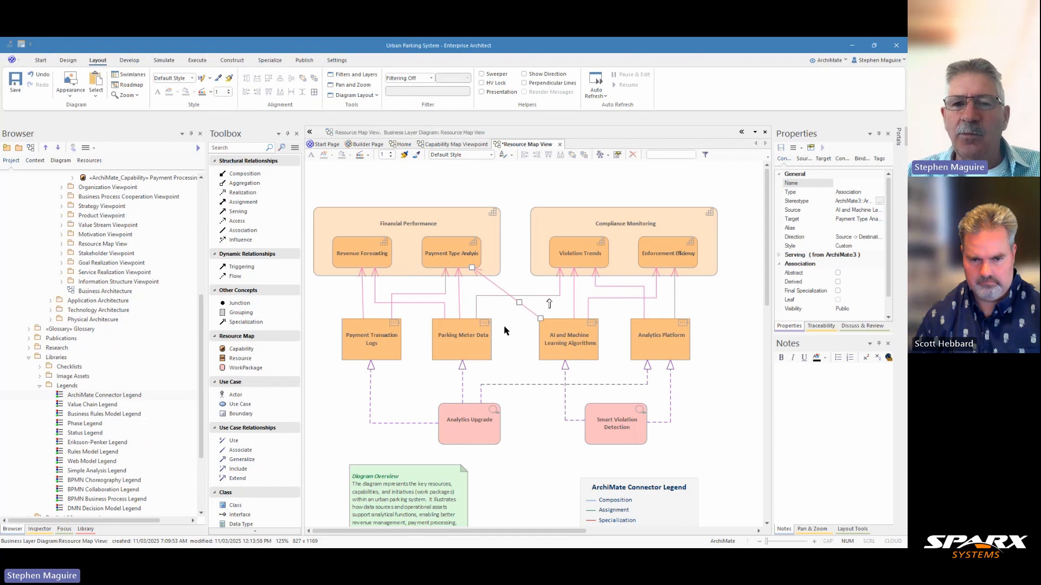
left_click(494, 285, "ctrl")
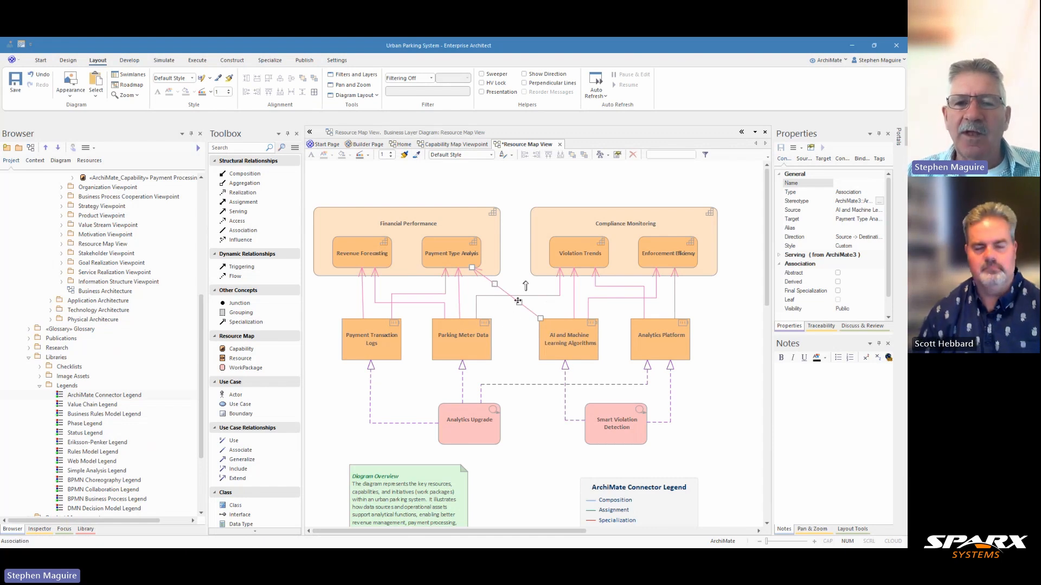
left_click_drag(520, 302, 566, 305)
left_click_drag(504, 285, 465, 297)
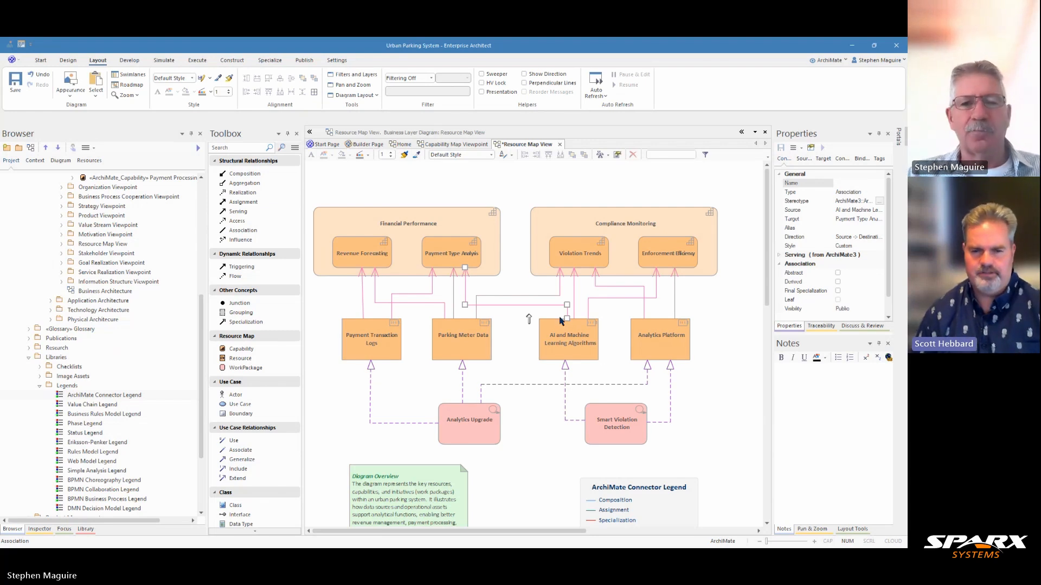
Step: Inspect the Payment Transaction Logs connector and the notes of Analytics Platform and AI and Machine Learning Algorithms
left_click(362, 315)
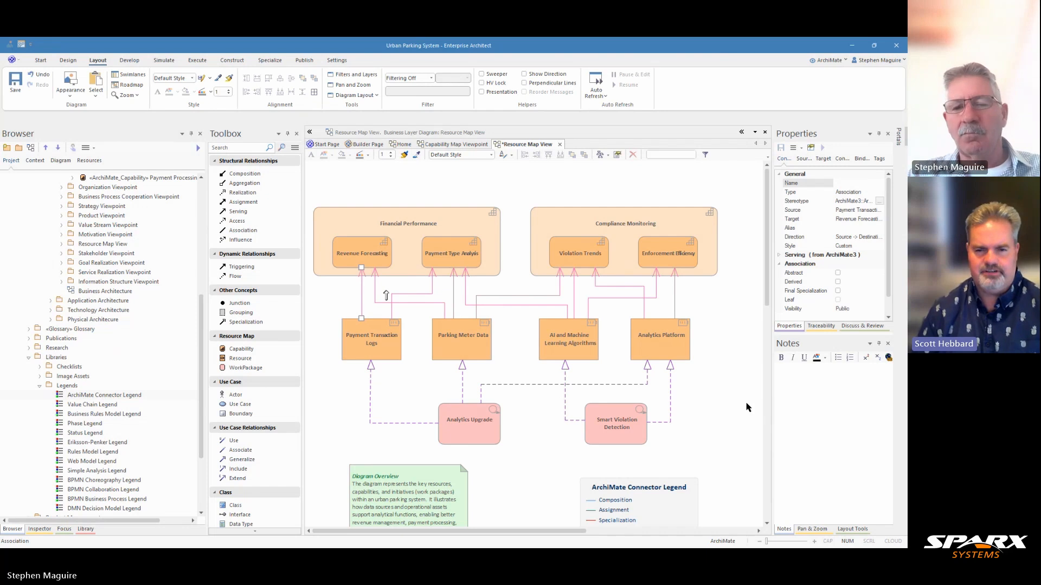
left_click(667, 335)
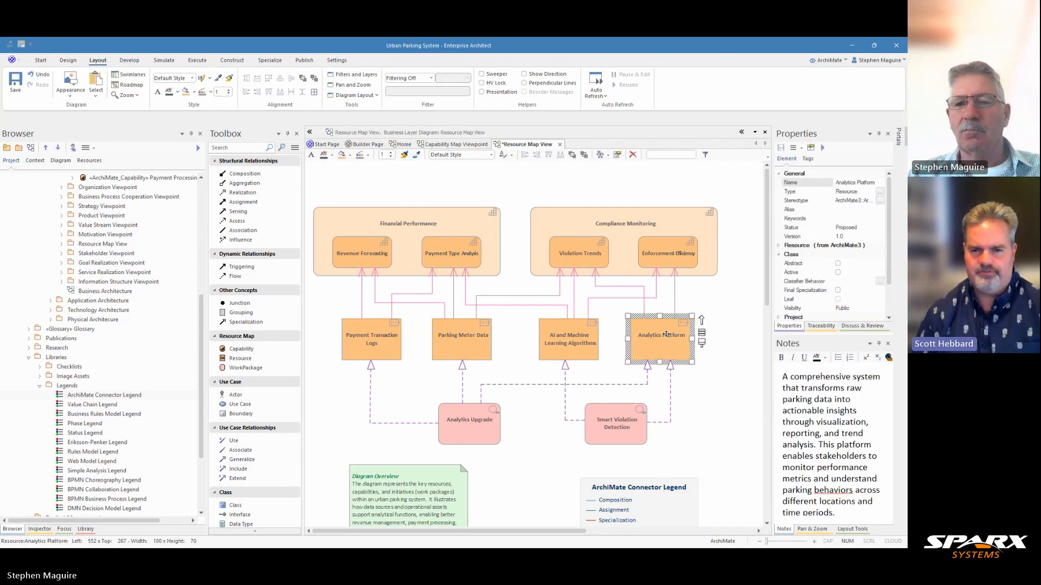
left_click(591, 345)
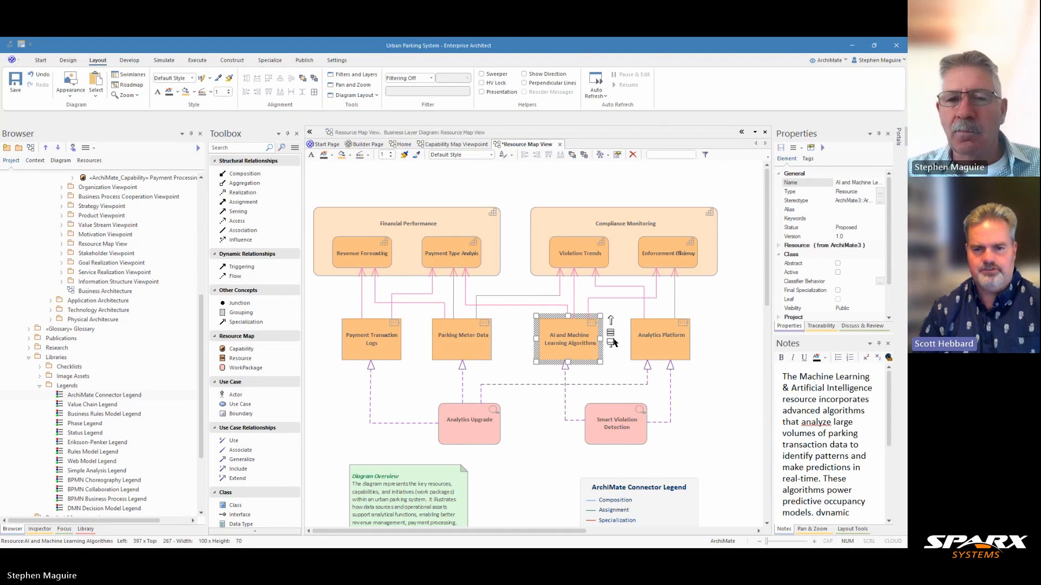
Step: Nudge the Diagram Overview note slightly to the left below the work packages and clear the selection
left_click(540, 439)
left_click(456, 465)
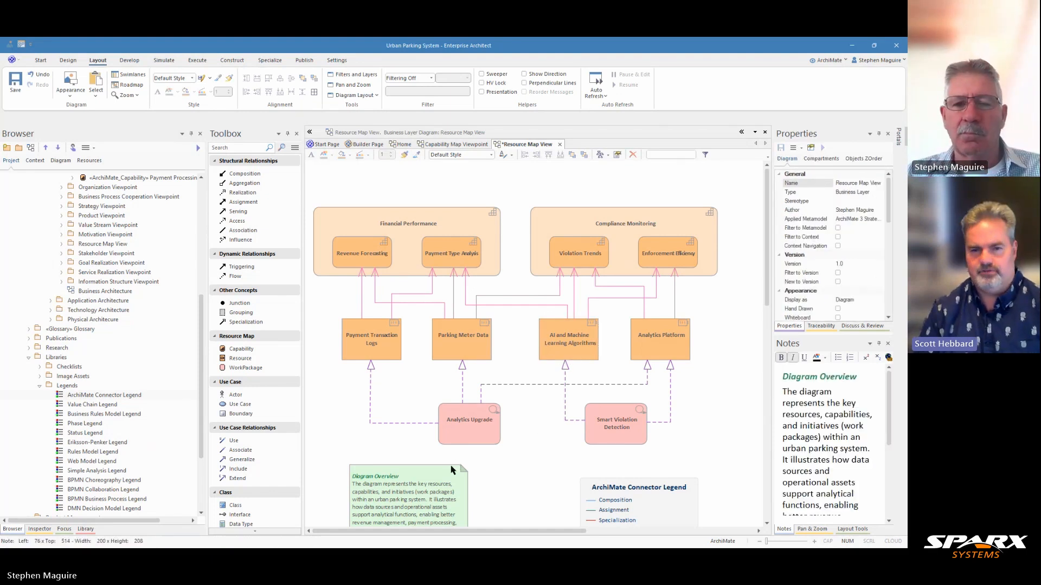
left_click(534, 452)
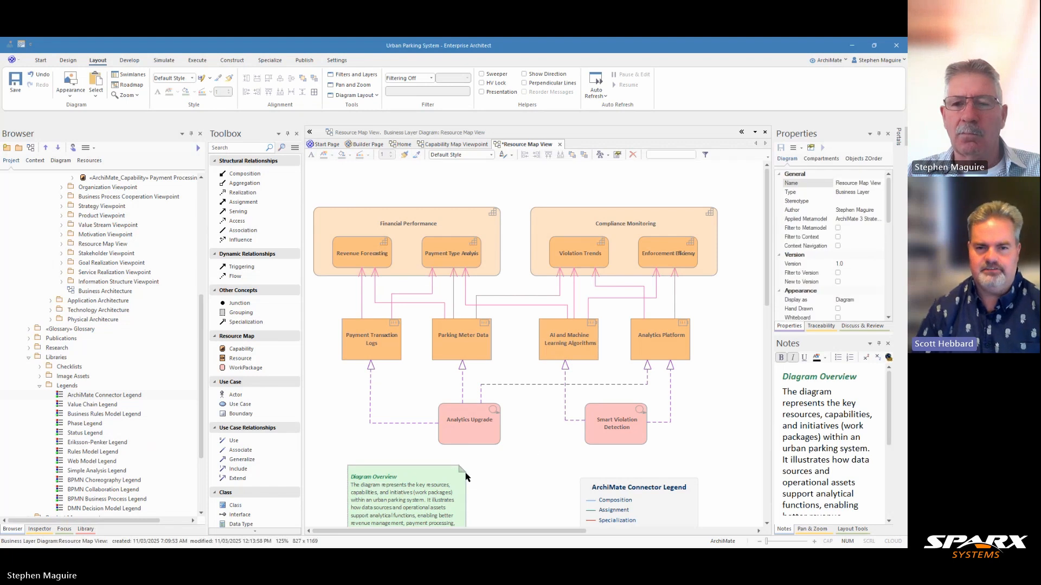